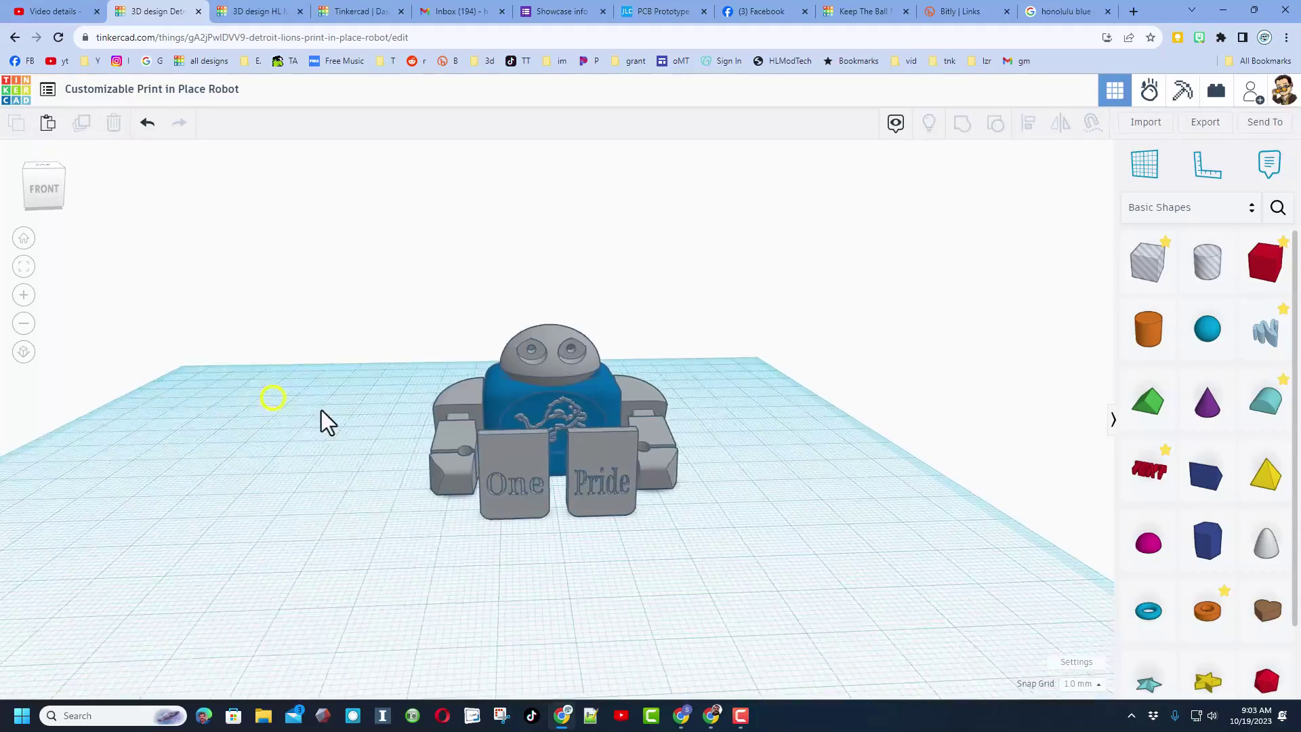
Orbit and zoom the view around the blue-gray robot with 'One' and 'Pride' feet.
right_drag(321, 409, 560, 494)
scroll(406, 460, up, 3)
Orbit to a top-down view and make the blue robot body transparent.
scroll(560, 498, up, 5)
right_drag(609, 426, 653, 354)
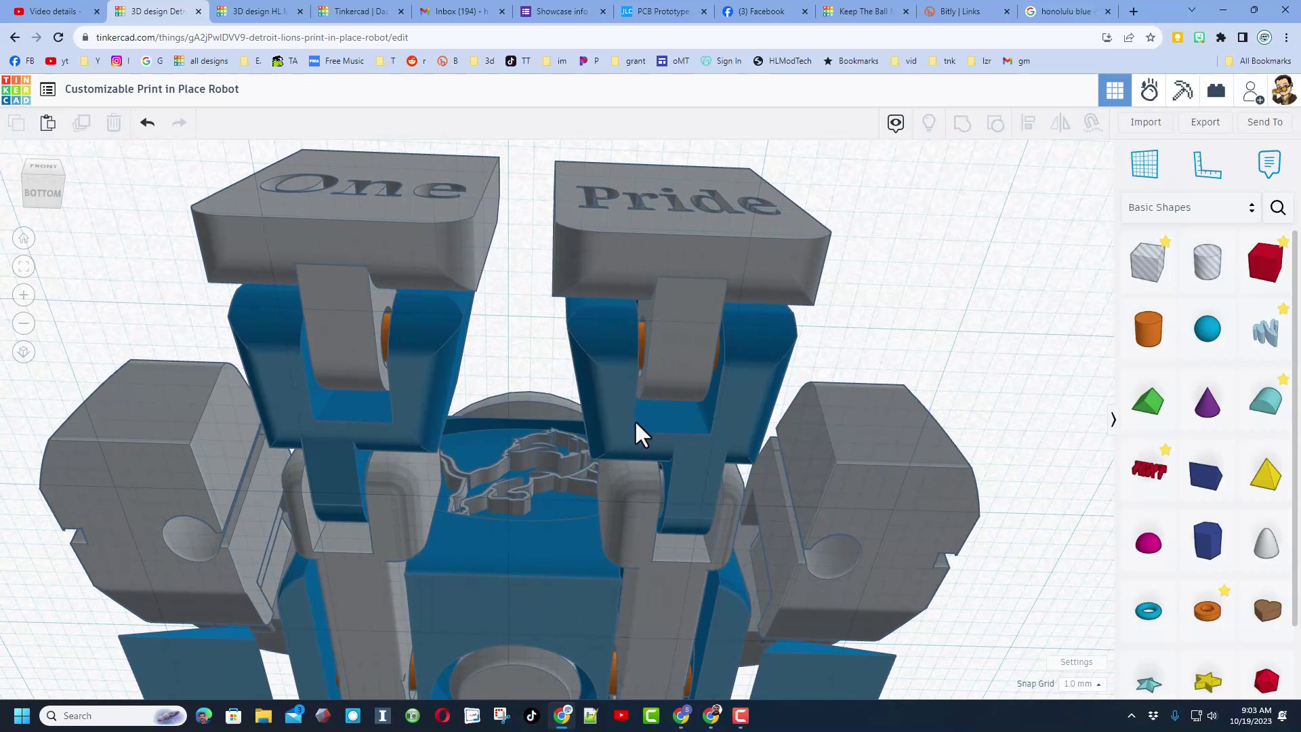
right_drag(607, 592, 506, 290)
scroll(585, 480, down, 3)
scroll(557, 553, down, 3)
scroll(898, 360, down, 5)
click(598, 372)
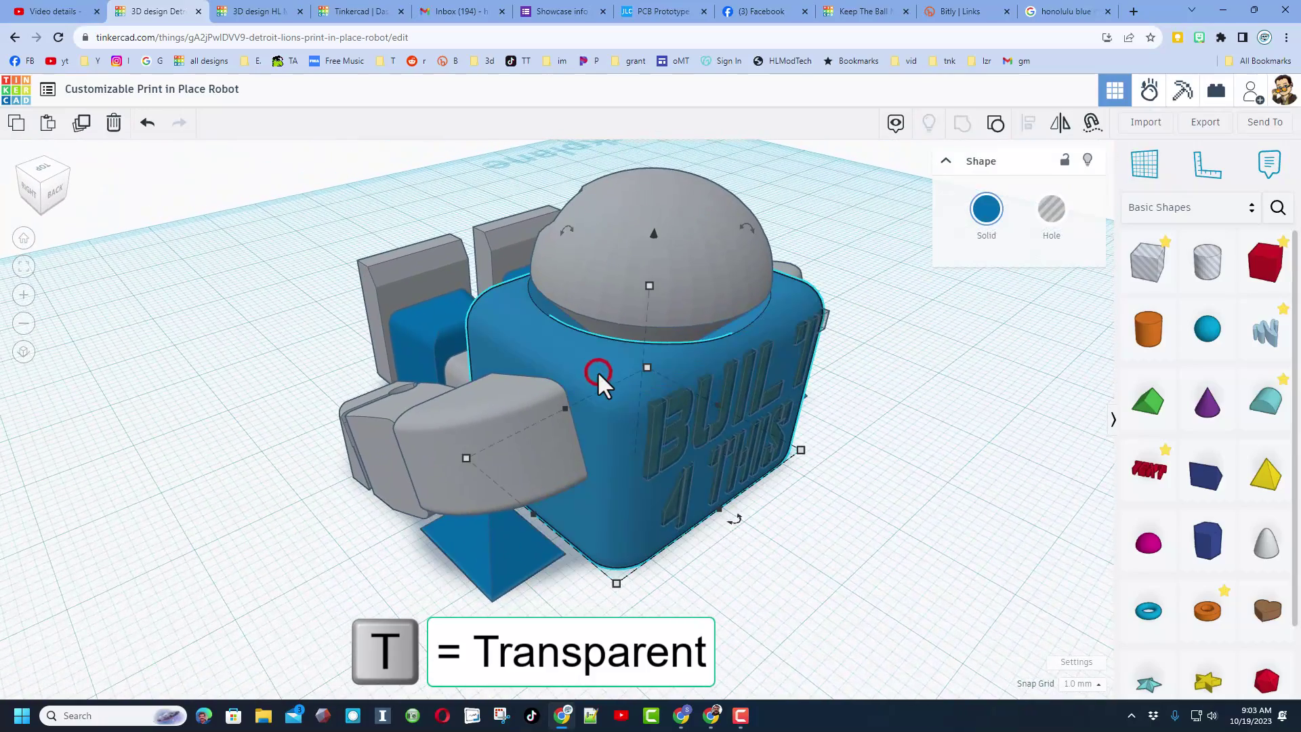
key(t)
Orbit low and back up to inspect the internal hinge joints and orange pins.
scroll(685, 554, up, 5)
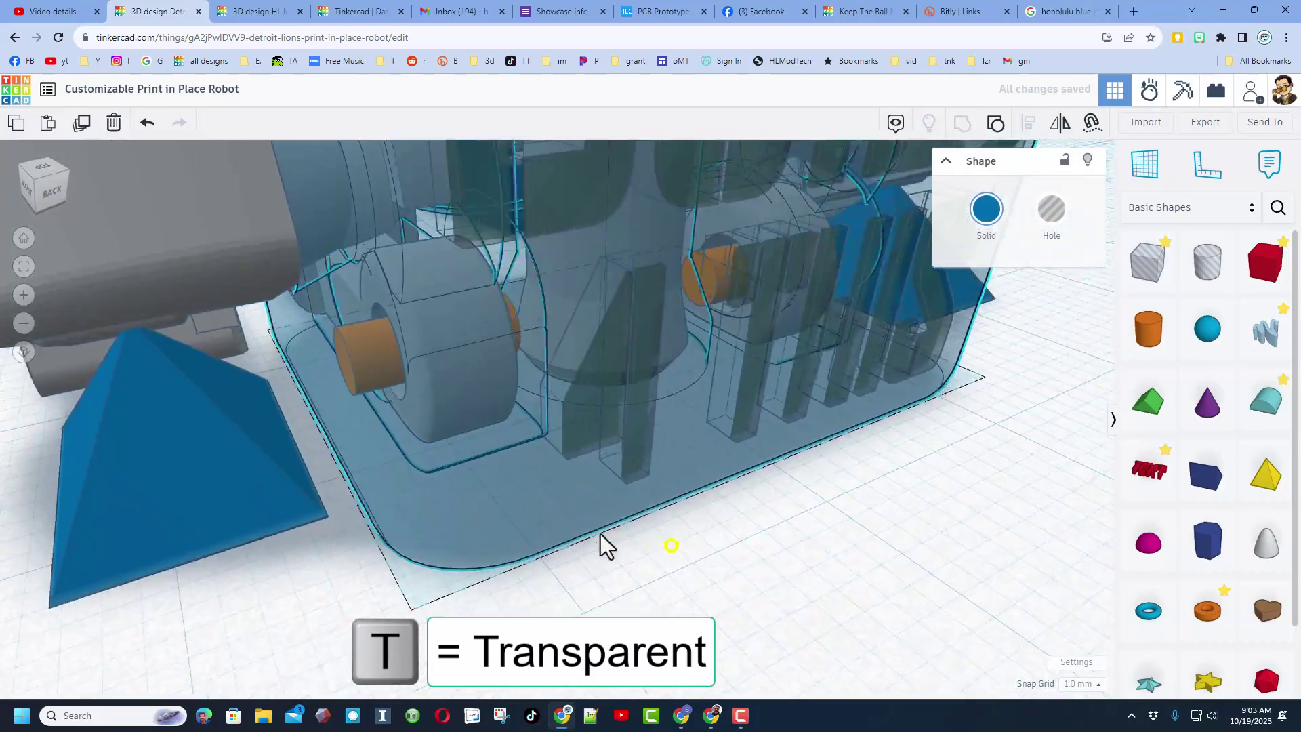
right_drag(599, 512, 680, 553)
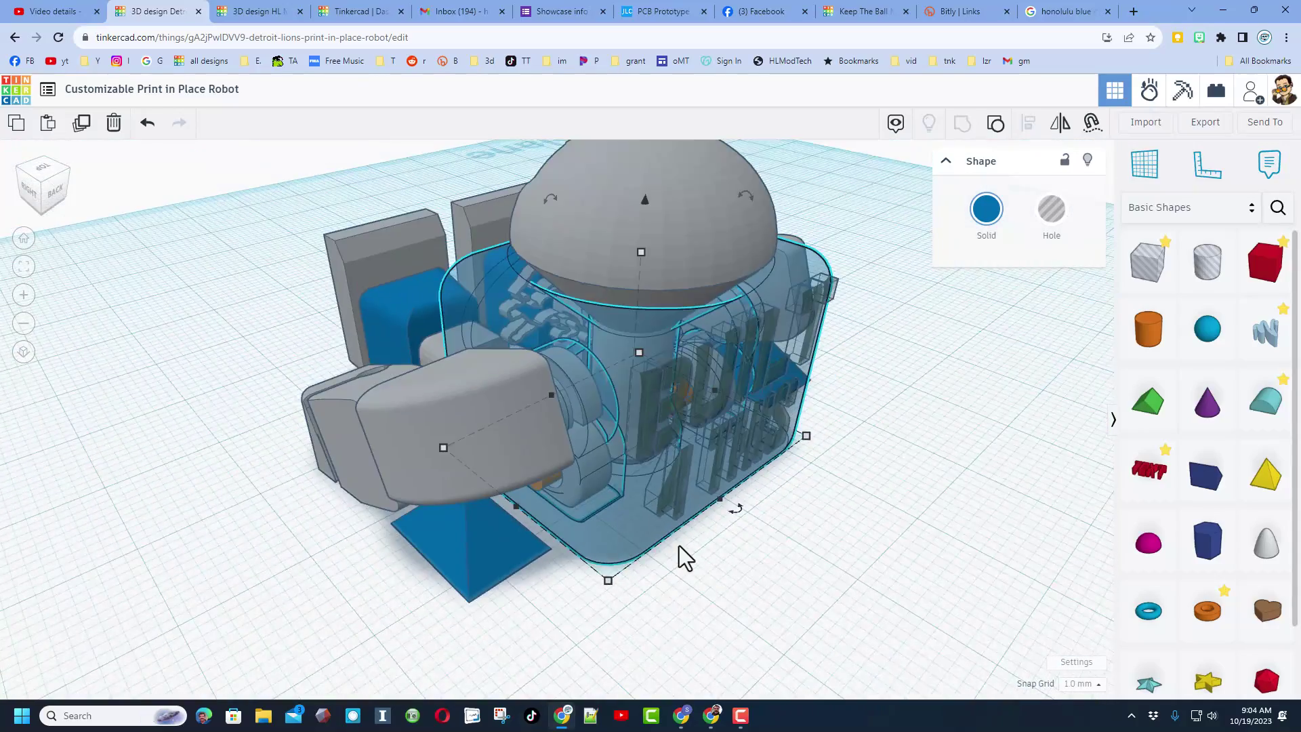
scroll(680, 552, up, 2)
right_drag(929, 540, 781, 353)
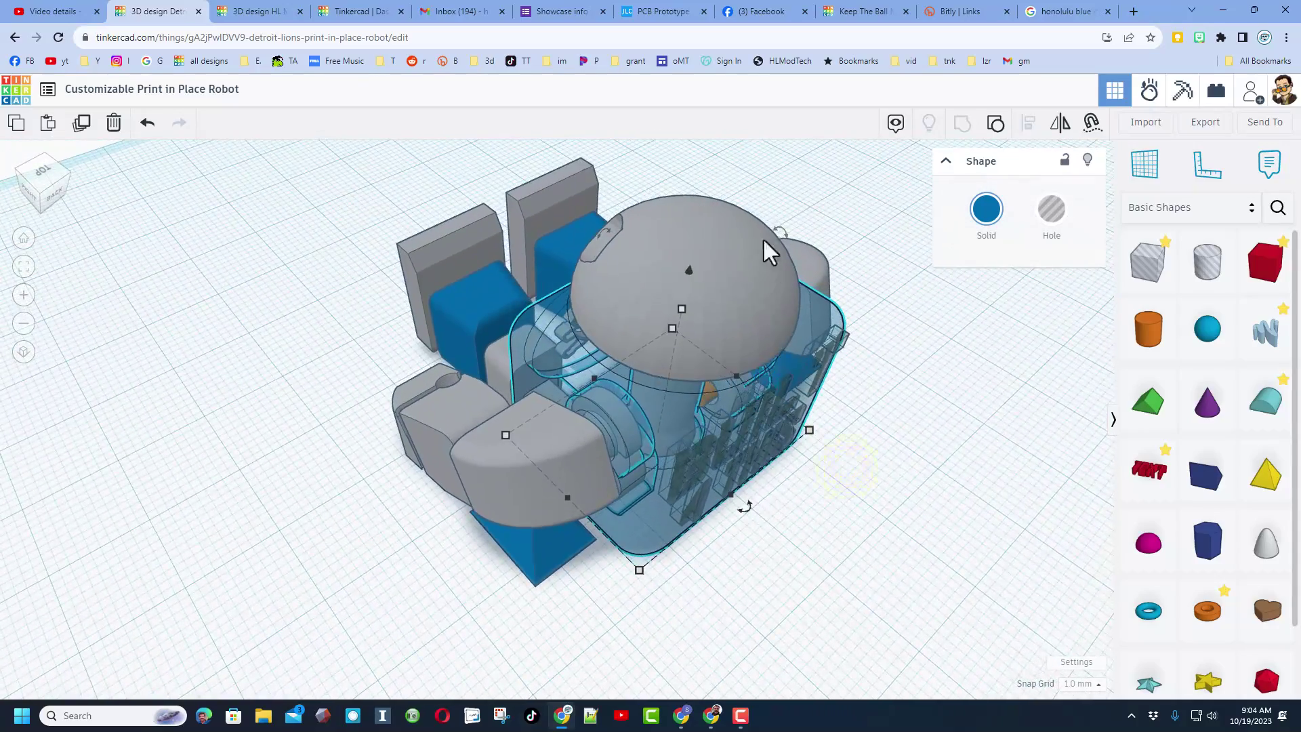
Select the grey dome head to see inside it, orbiting from back to front.
click(673, 313)
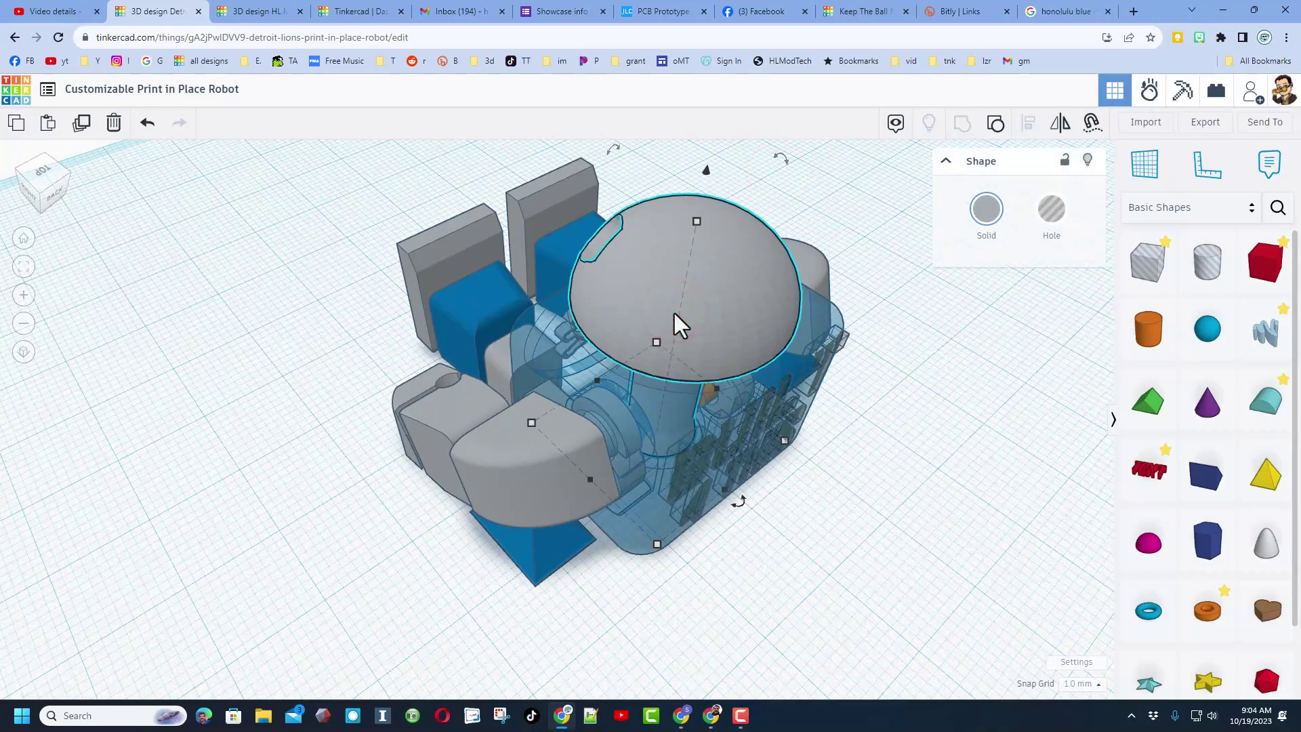
right_drag(717, 376, 222, 319)
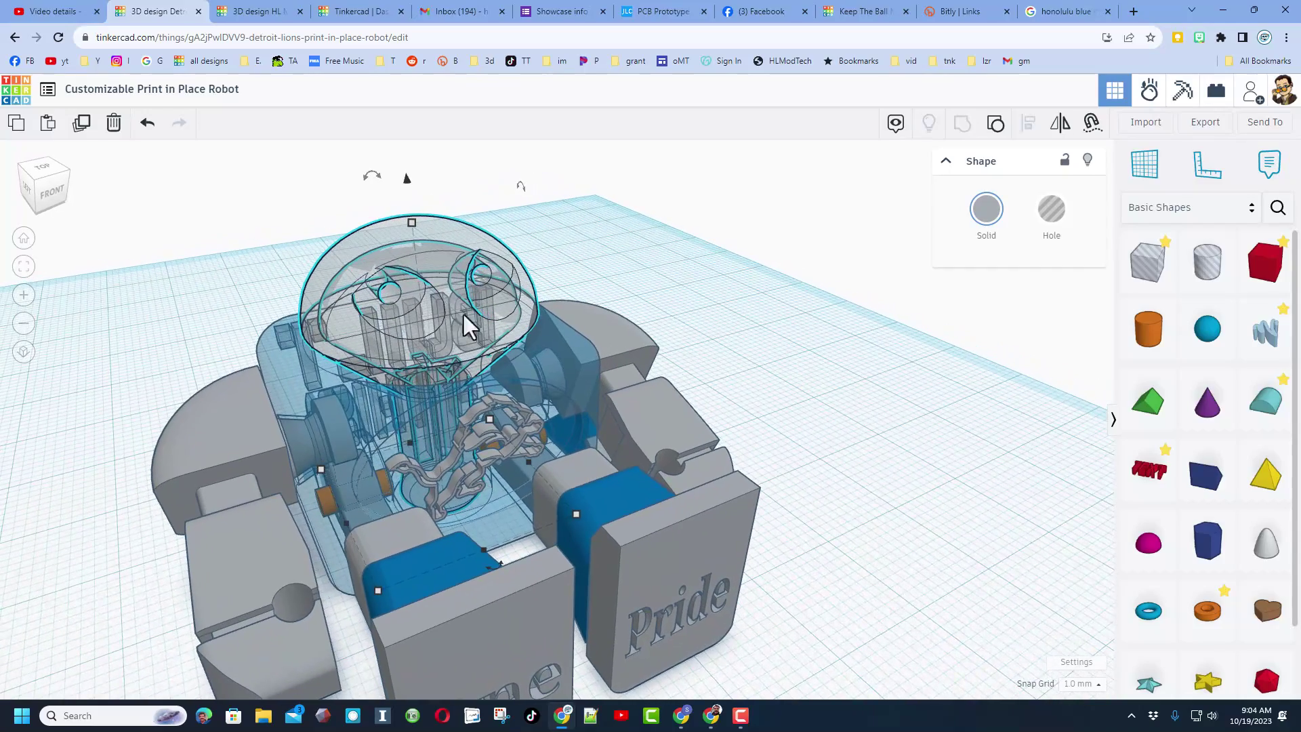
right_drag(497, 283, 589, 361)
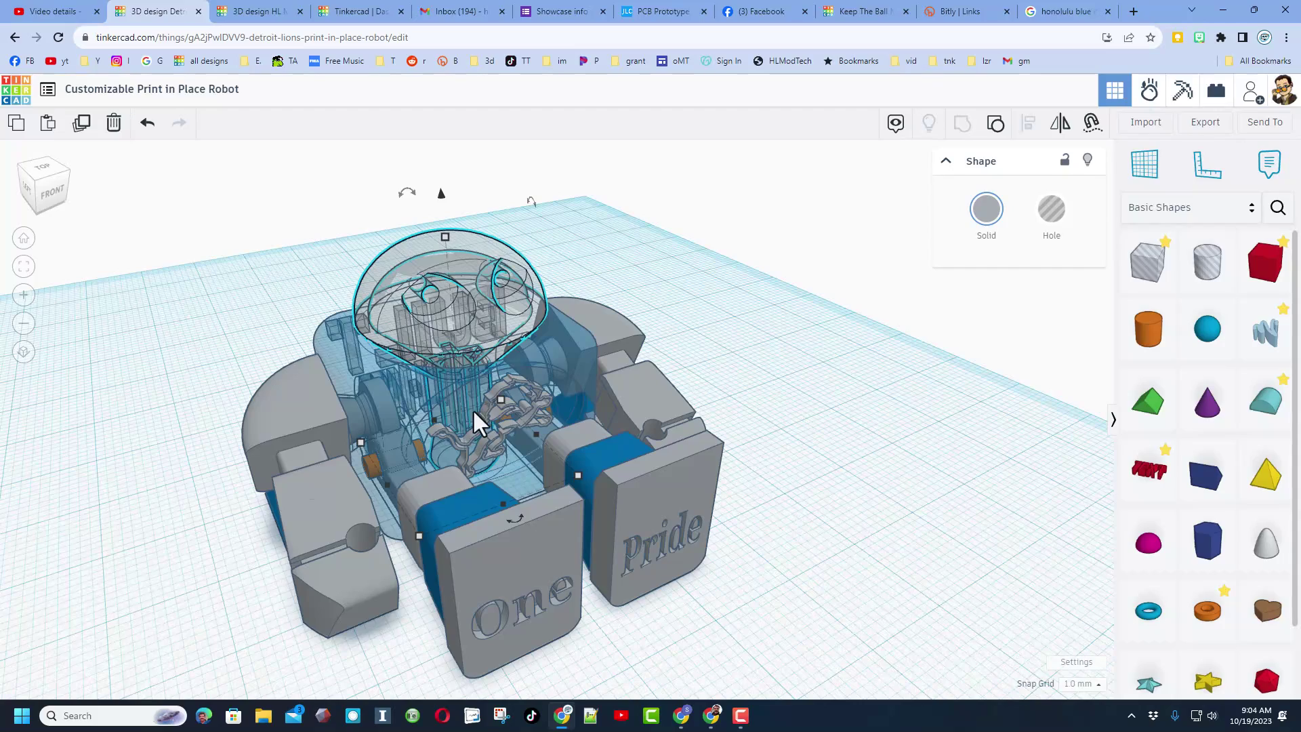
scroll(473, 410, up, 2)
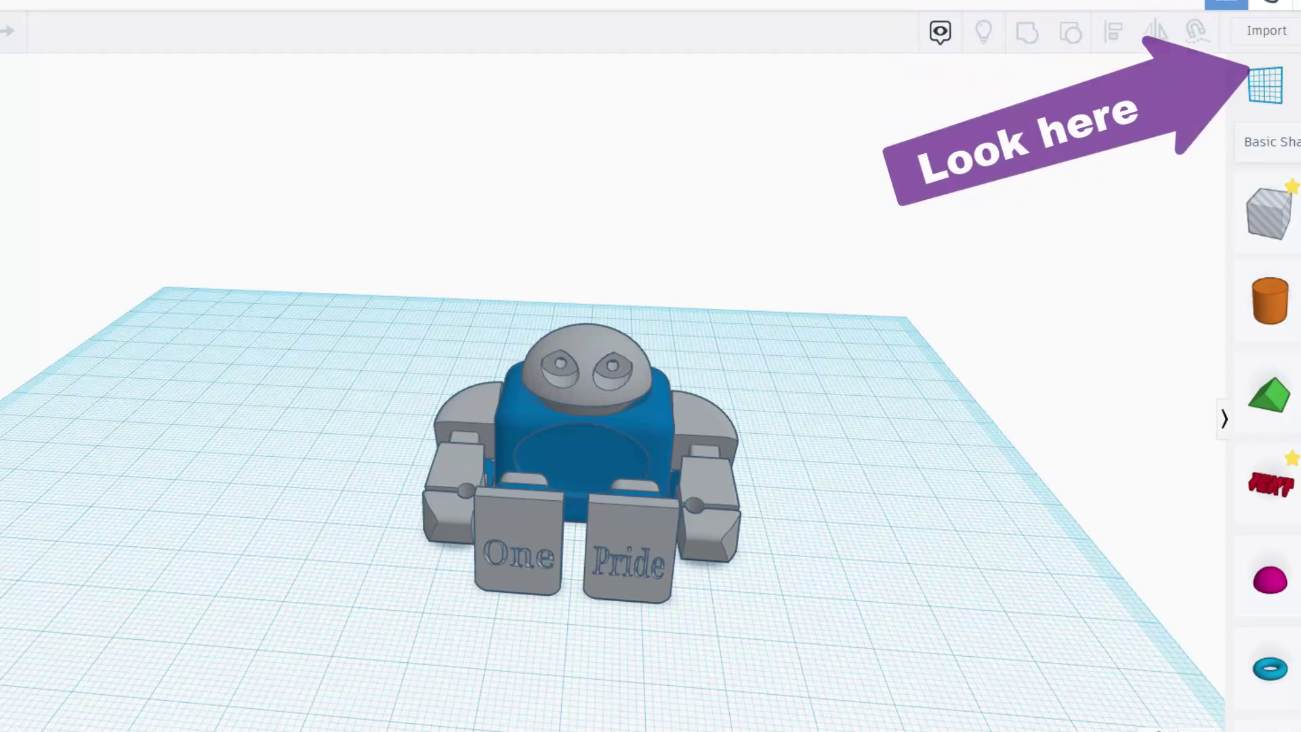
mouse_move(859, 592)
right_down()
mouse_move(891, 583)
mouse_move(881, 568)
mouse_move(817, 584)
right_up()
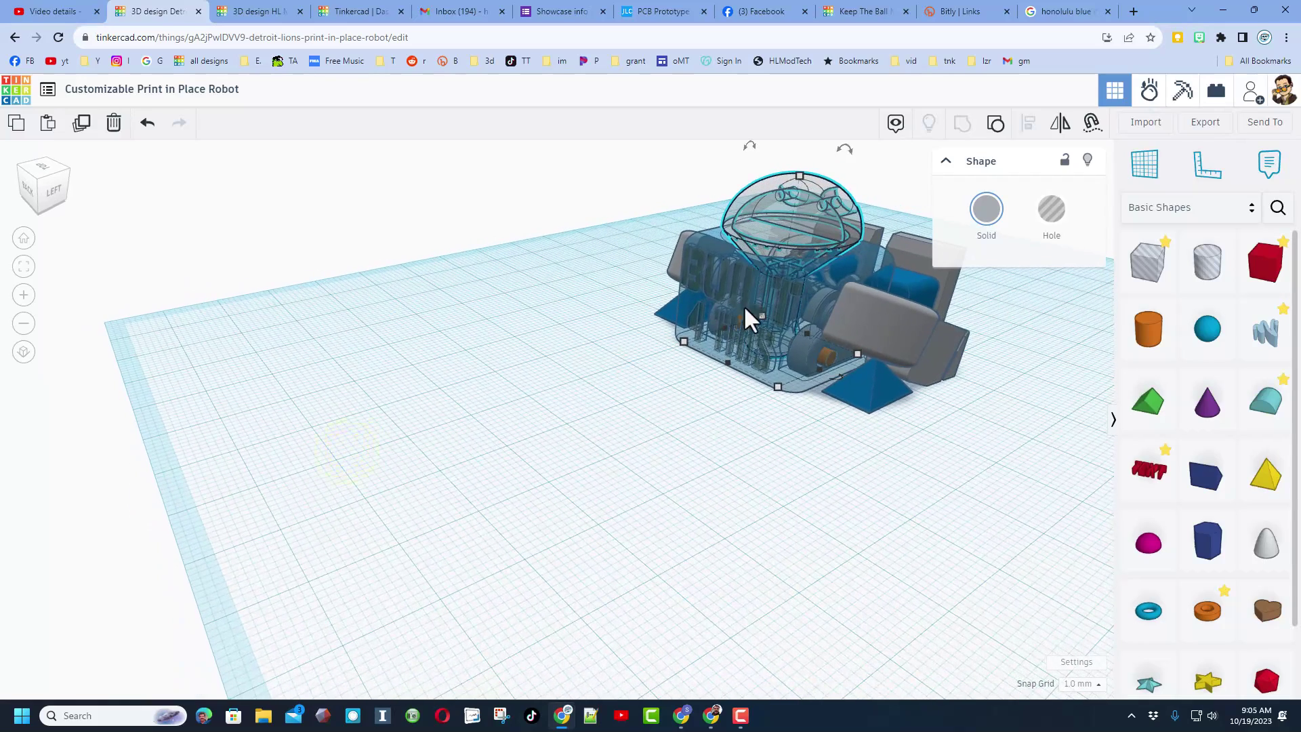
right_drag(742, 304, 260, 431)
right_drag(491, 456, 705, 498)
click(468, 466)
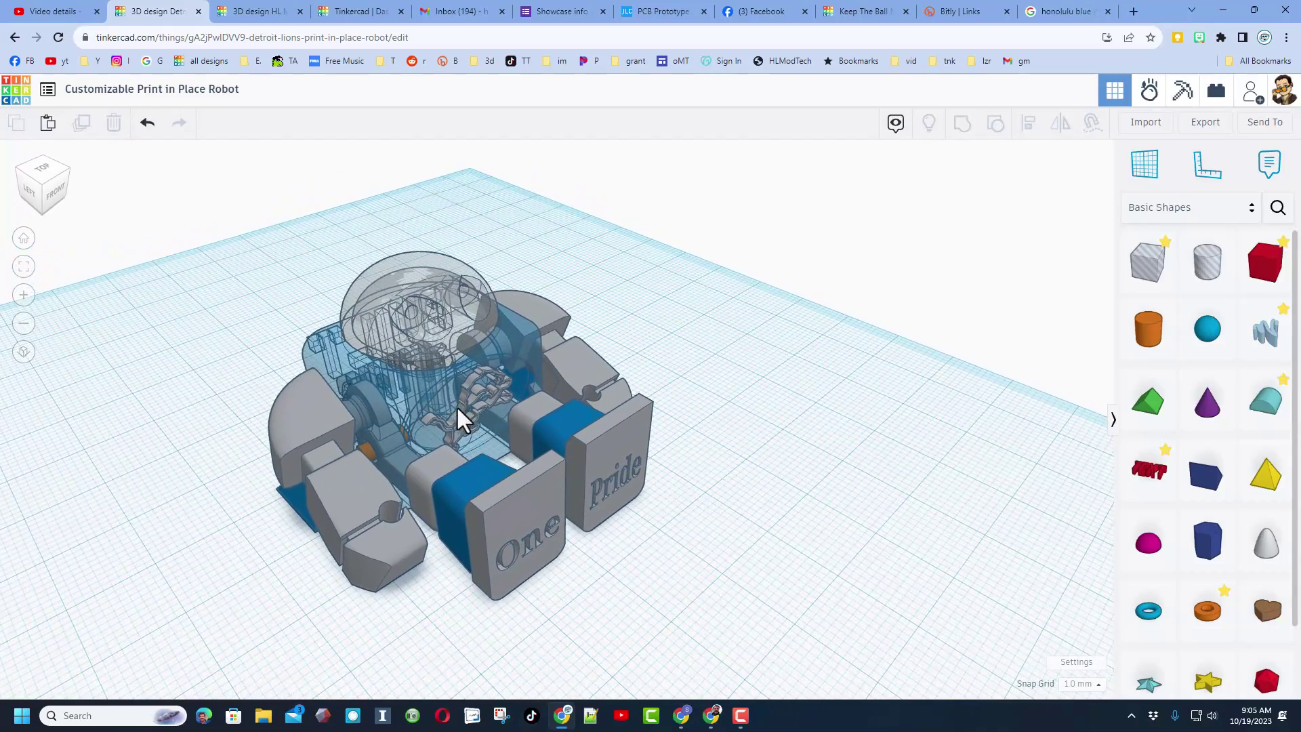
Make the body solid again and try a workplane on the emblem face, then reset it.
click(386, 379)
key(t)
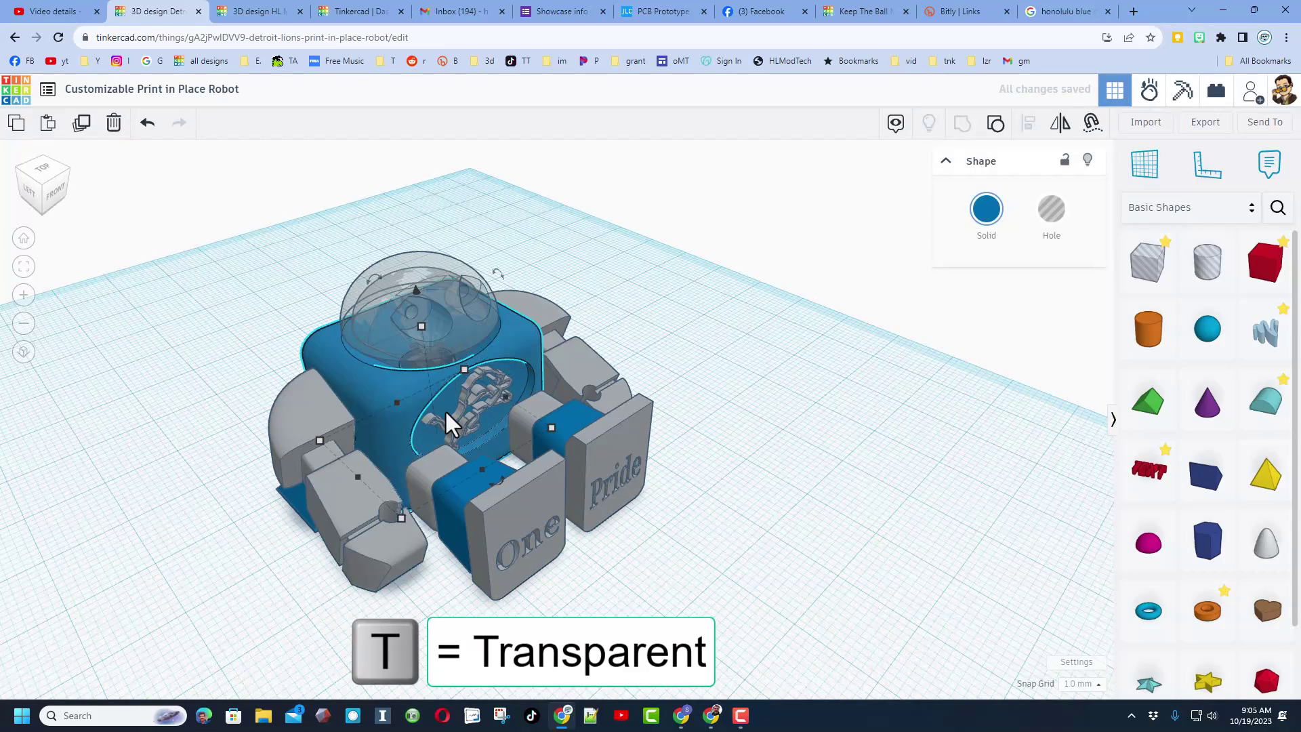
key(w)
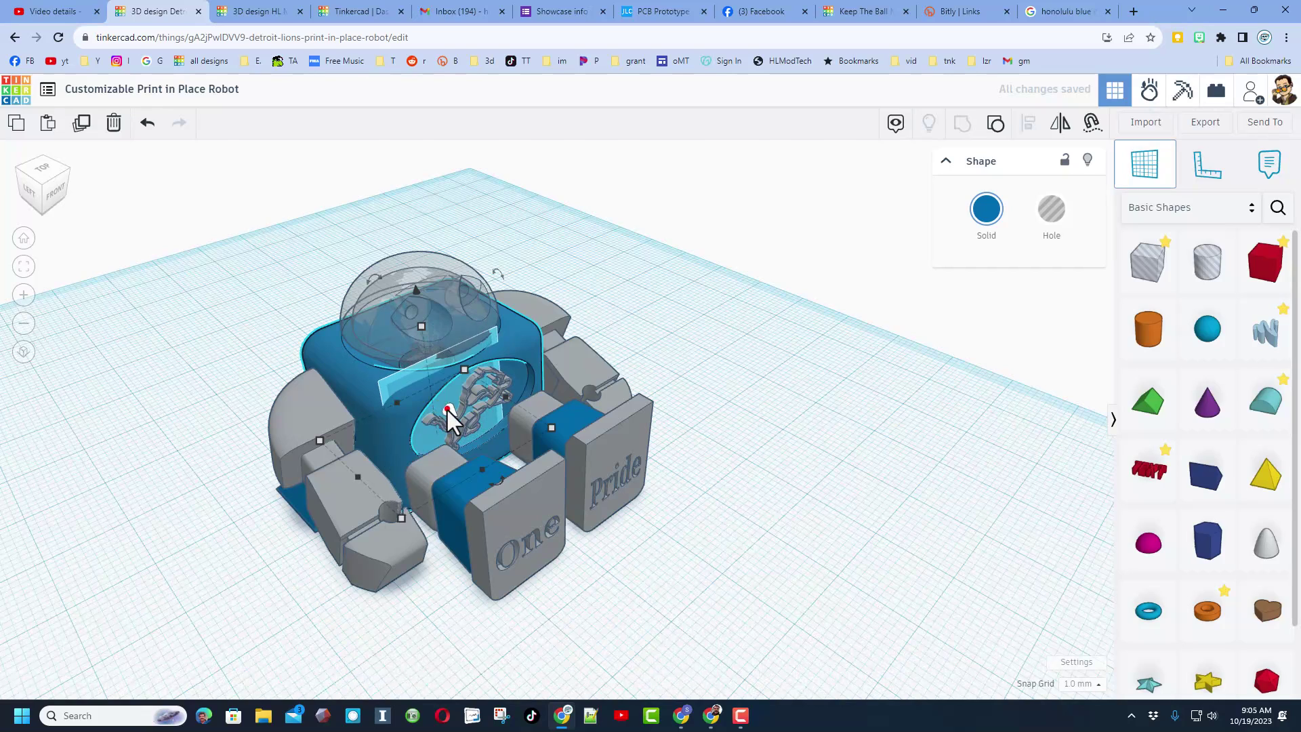
click(446, 409)
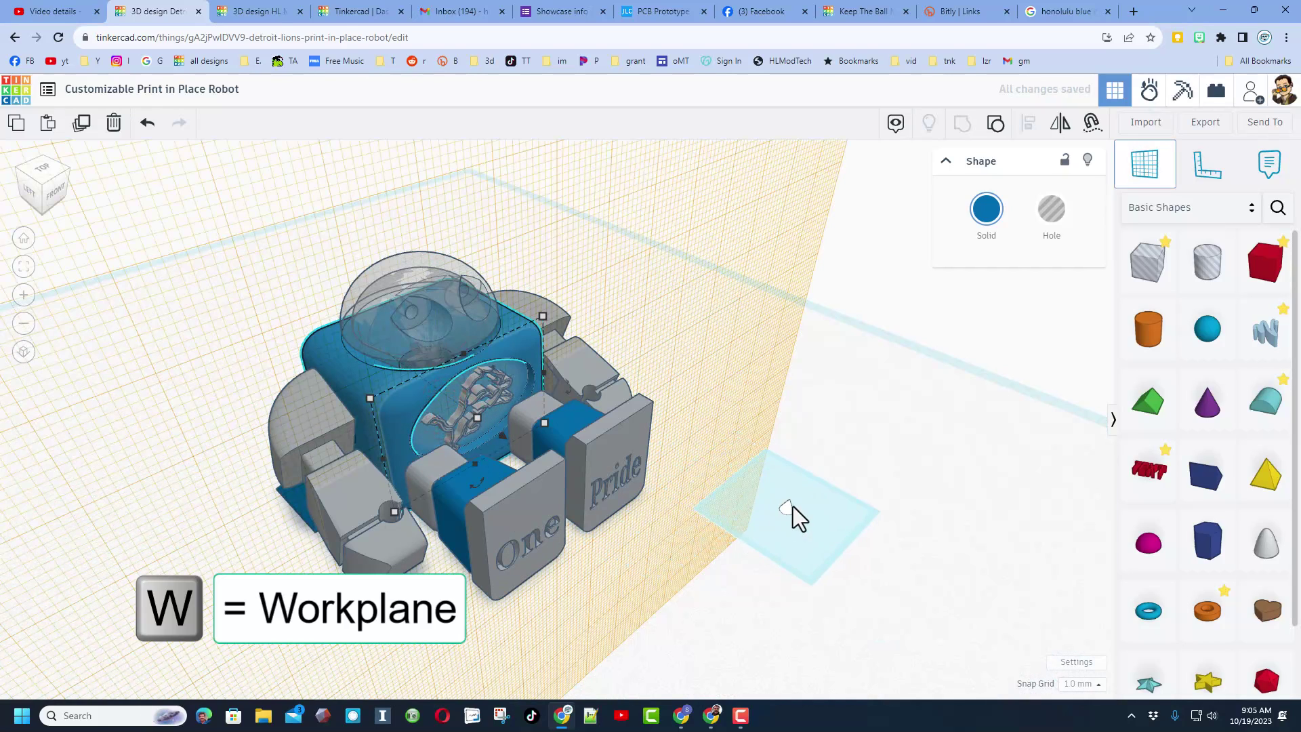
click(790, 513)
Group the '4 THIS' lettering into the blue body on the robot's back.
right_drag(628, 494, 467, 435)
right_drag(235, 451, 618, 441)
click(598, 660)
click(595, 621)
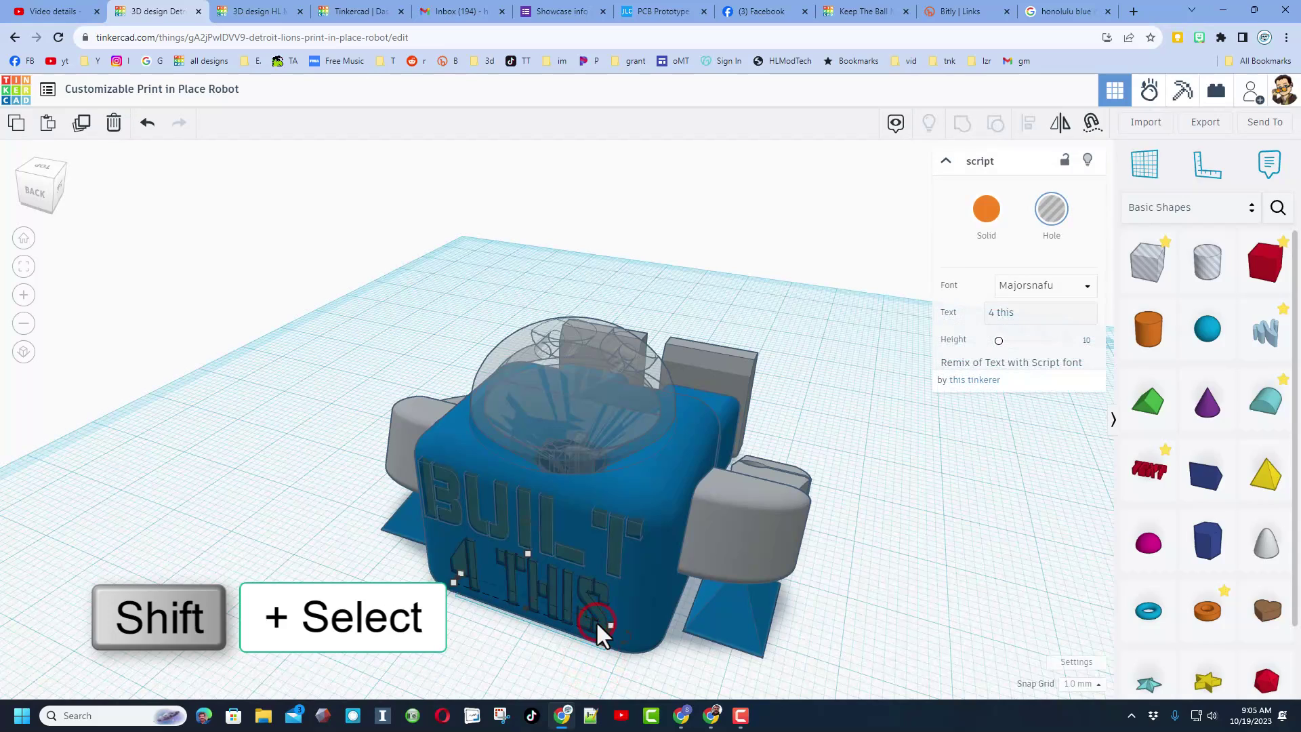
shift+click(612, 564)
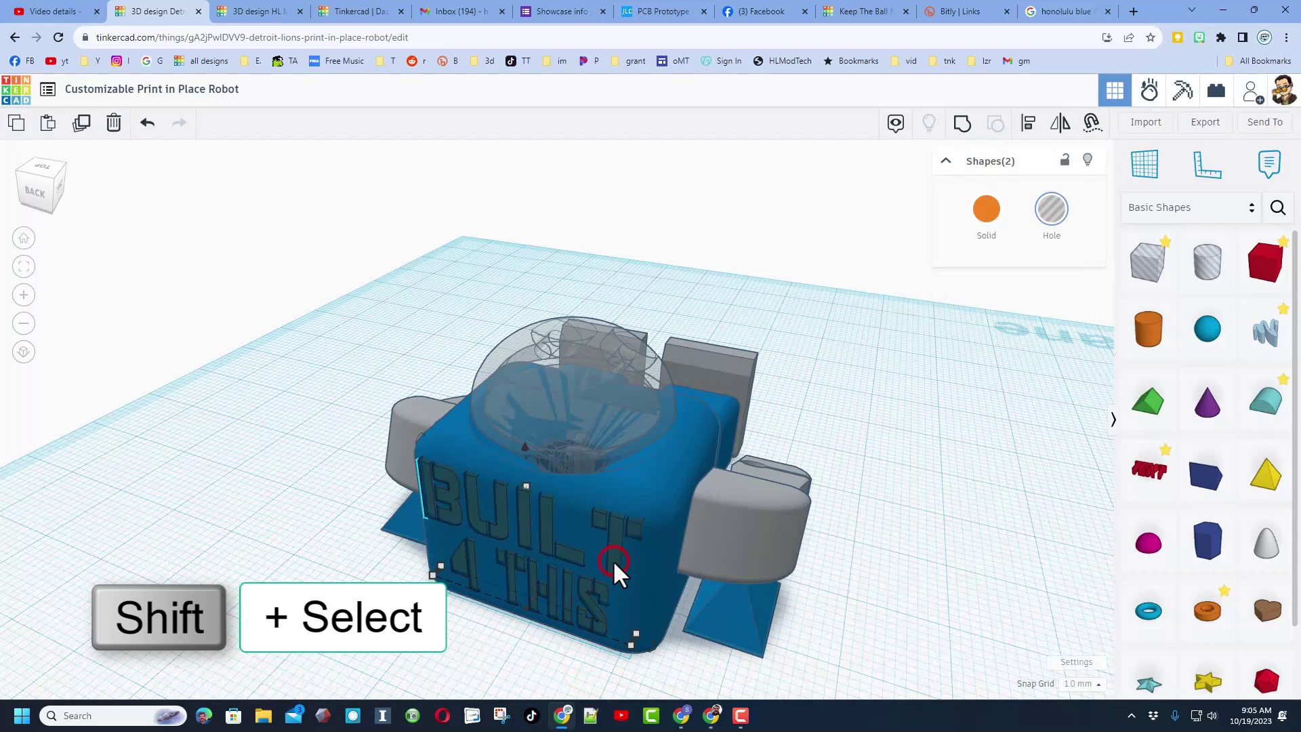
shift+click(654, 493)
key(ctrl+g)
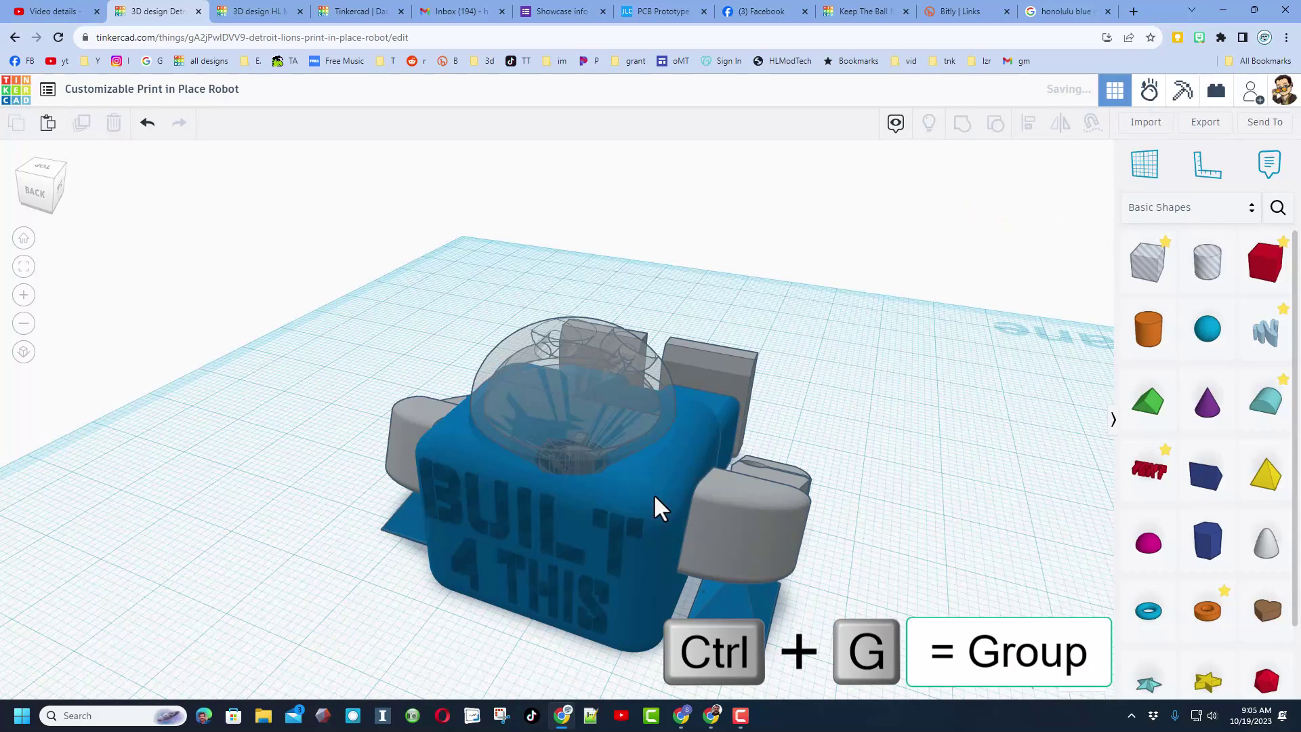
Make the see-through dome head solid grey again.
right_drag(475, 561, 671, 560)
right_drag(915, 517, 363, 342)
click(375, 324)
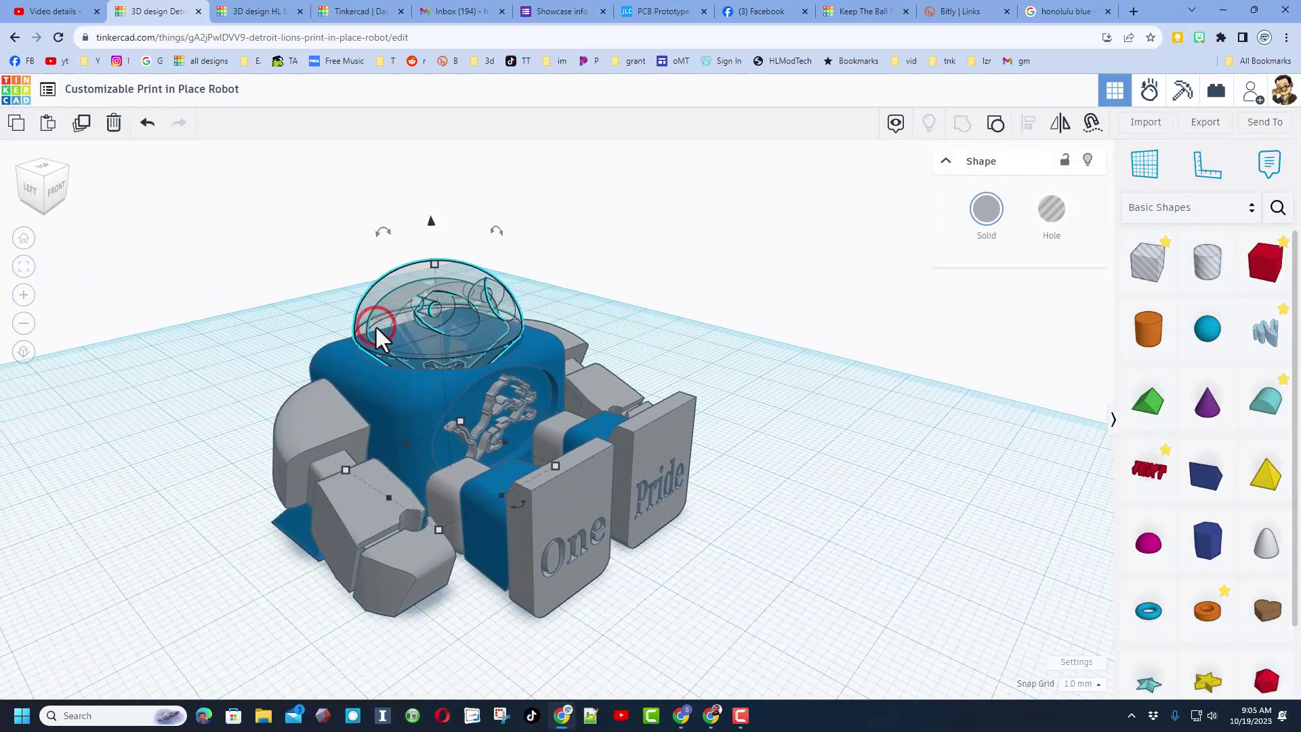
key(s)
click(704, 309)
right_drag(709, 326, 691, 367)
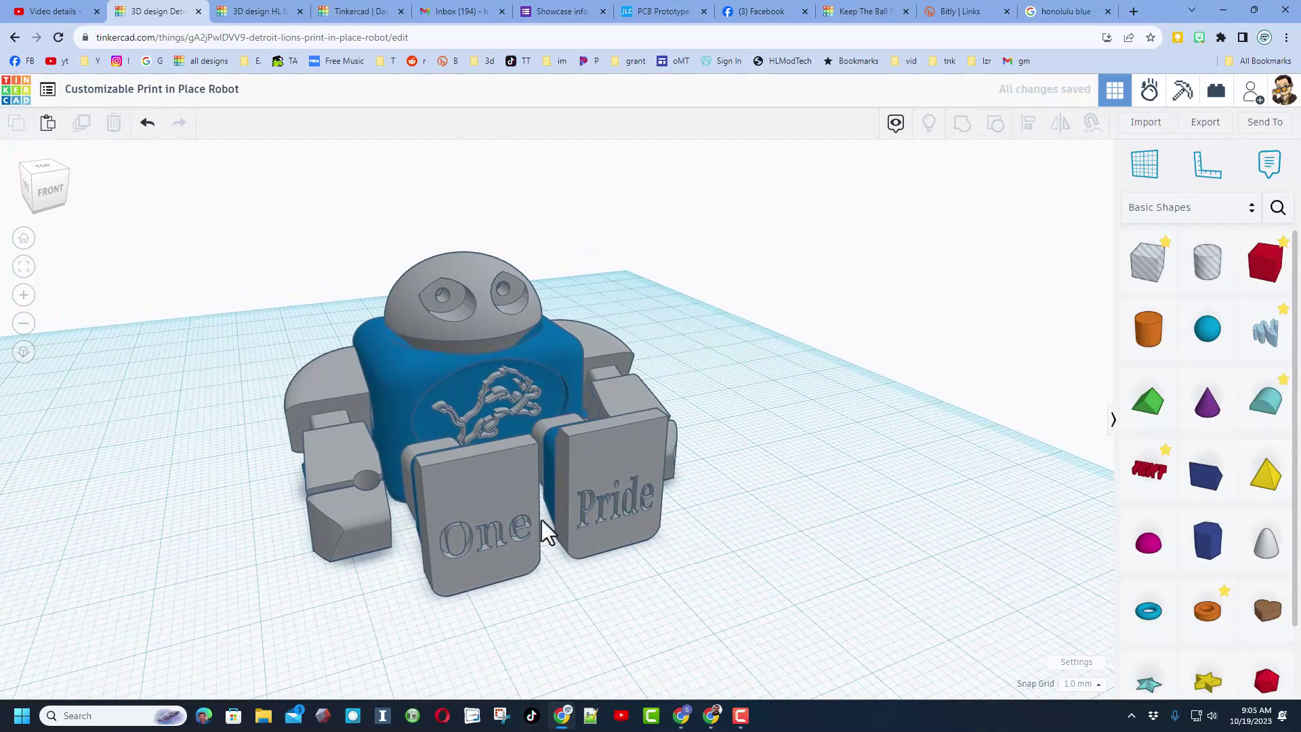
Export the whole robot as 'Lions Robot 10 19 23.stl' into the Dropbox 3dmodeling folder.
right_drag(754, 550, 786, 596)
click(1204, 129)
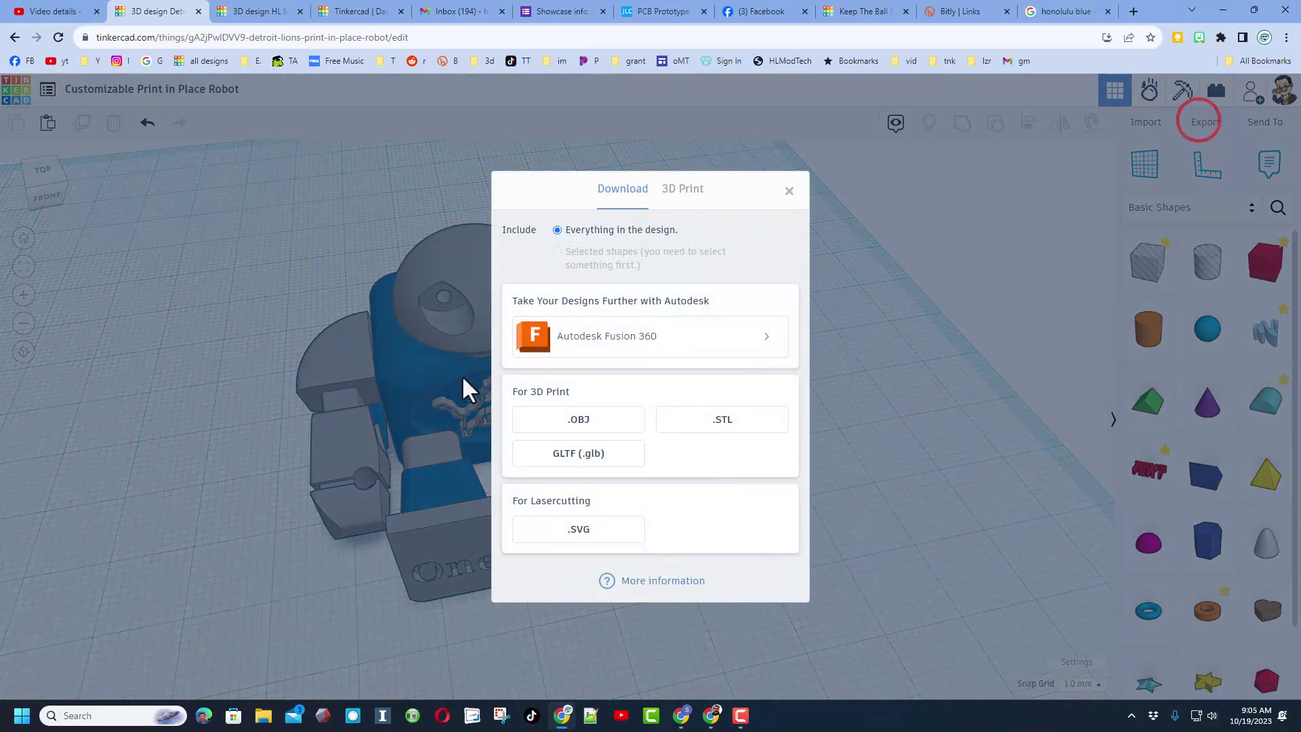
click(708, 420)
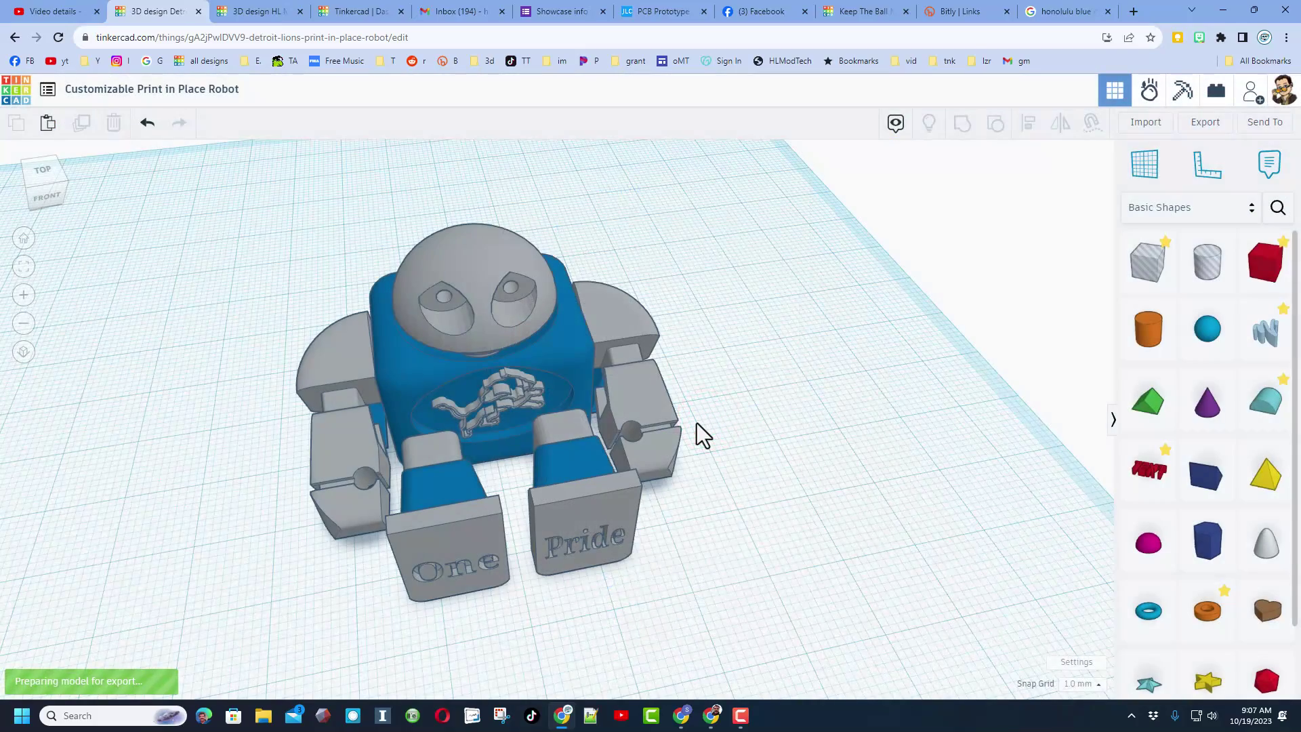
right_drag(762, 502, 613, 521)
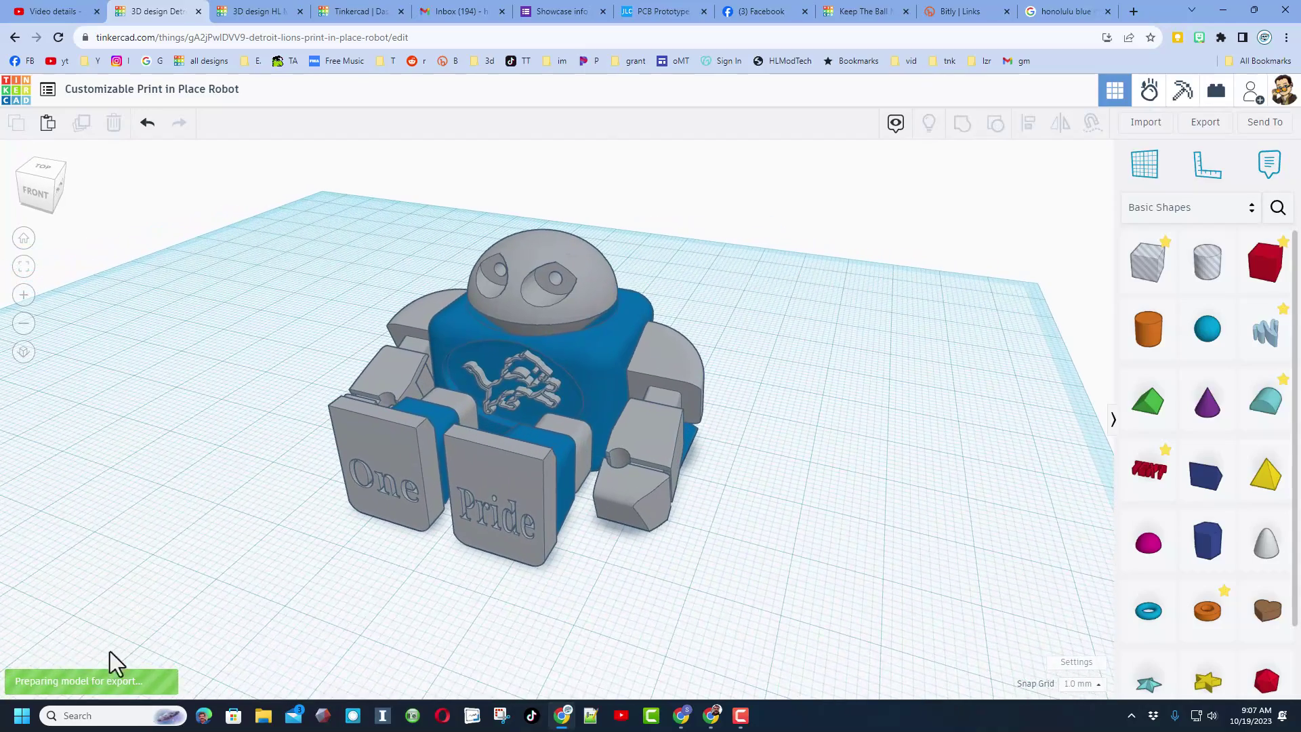
right_drag(366, 573, 382, 445)
right_drag(524, 473, 637, 616)
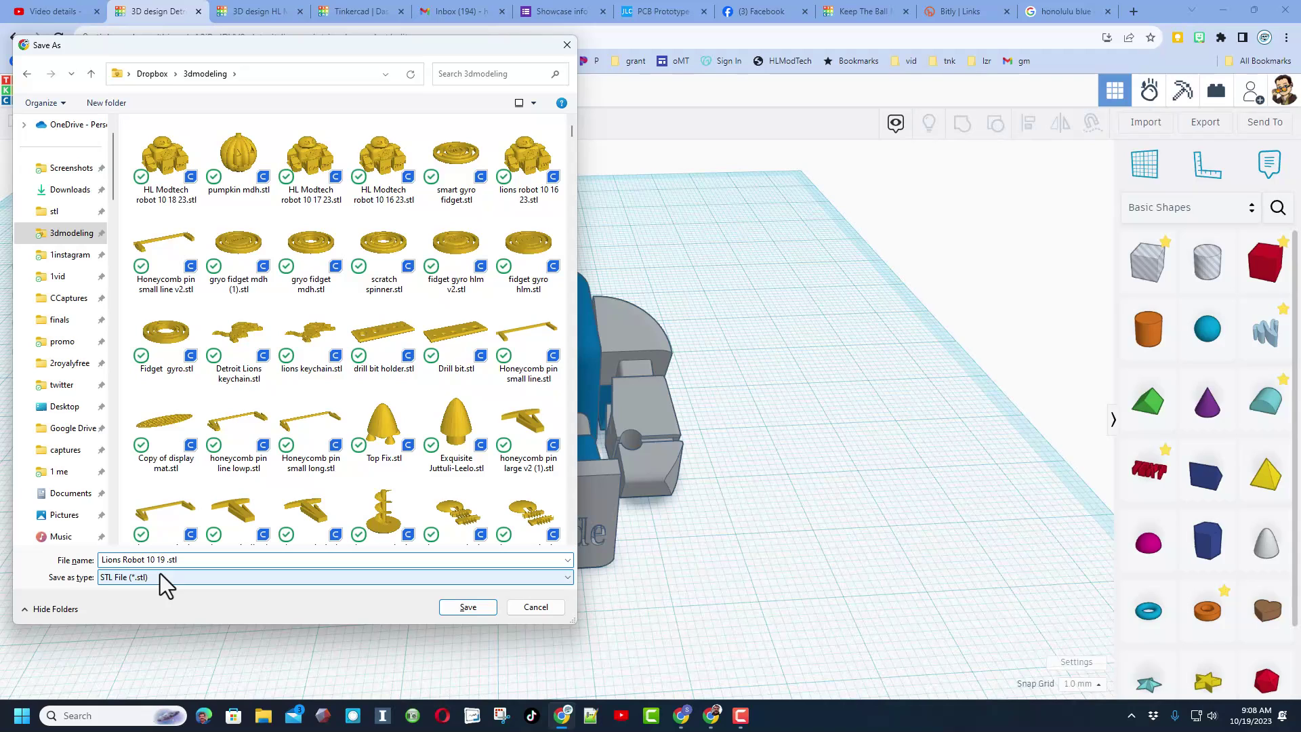
click(464, 607)
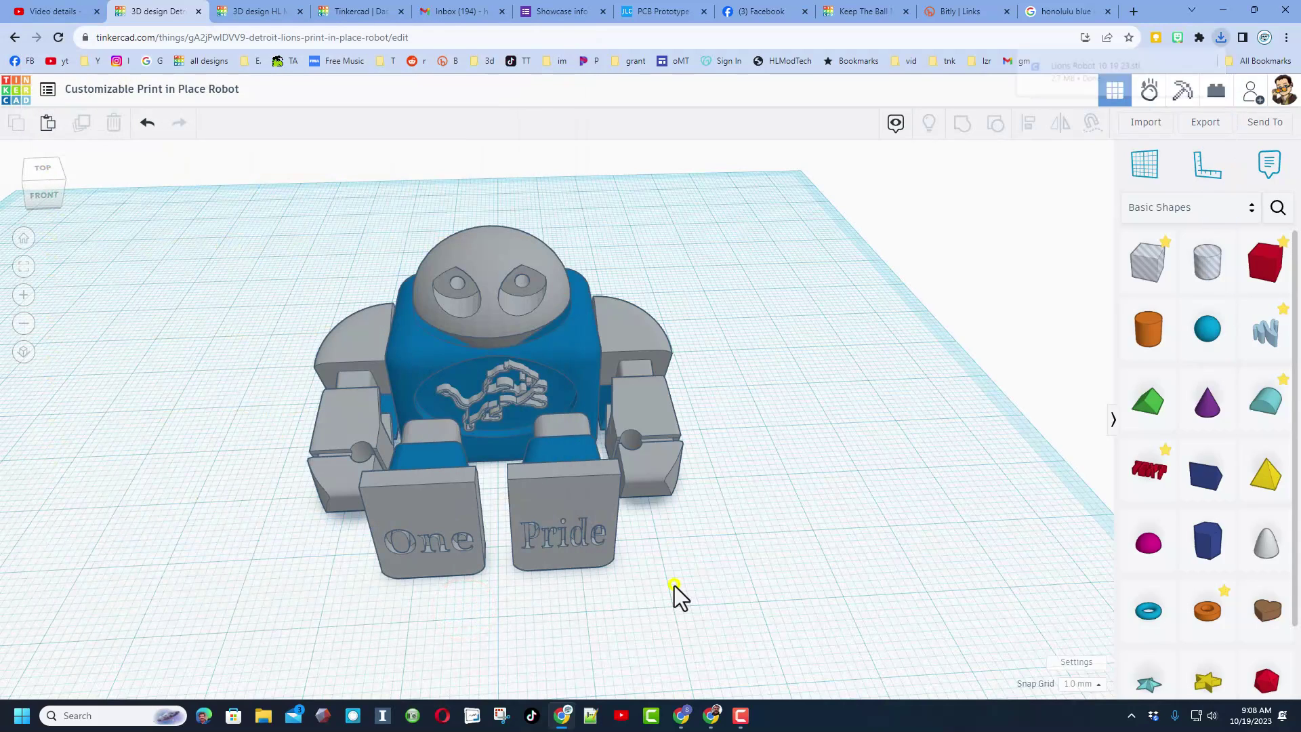
Give the workspace a dark grey background with the grid turned off.
right_drag(721, 616, 742, 541)
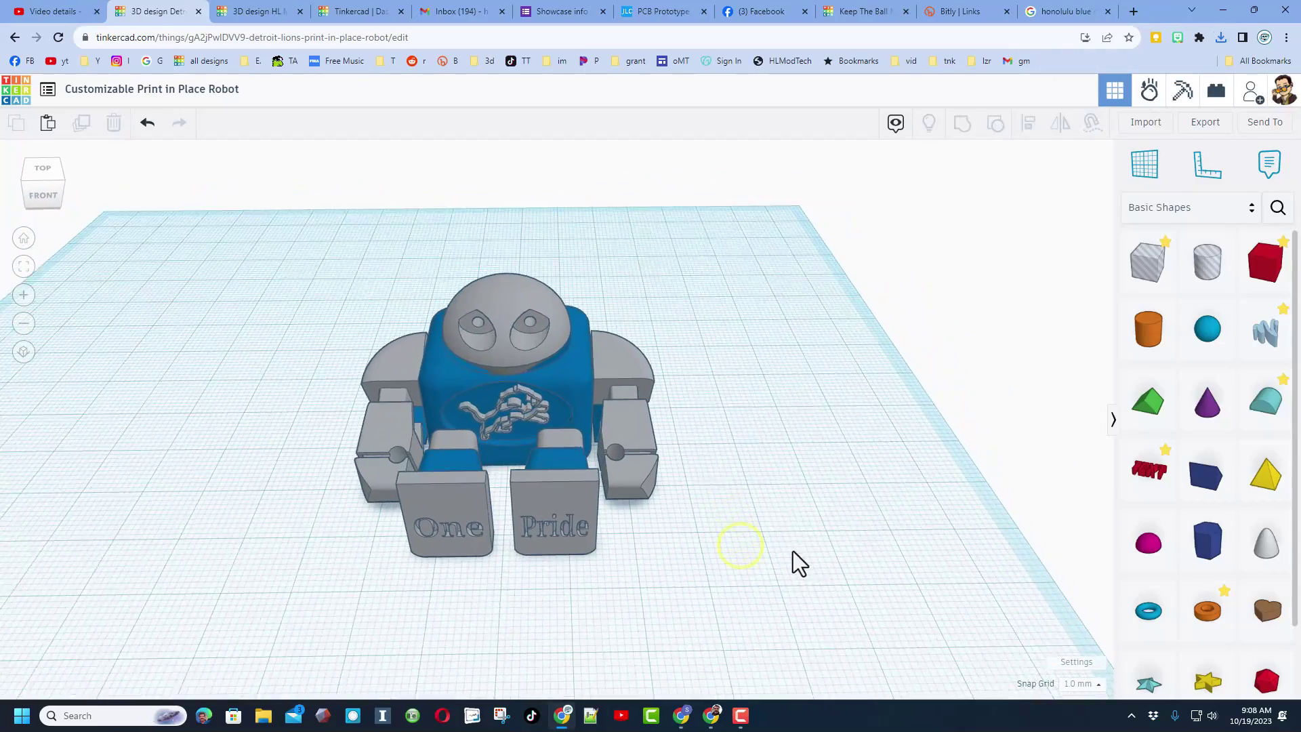
click(1067, 663)
click(777, 241)
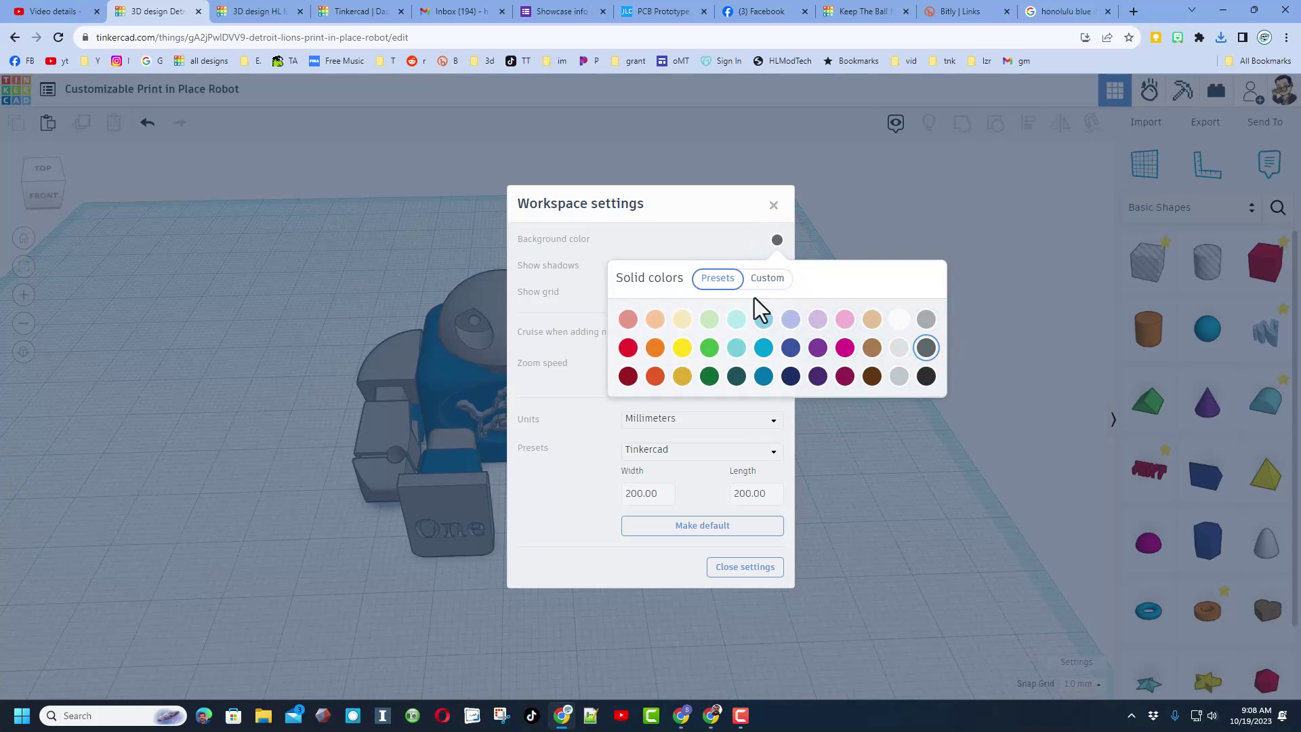
click(643, 224)
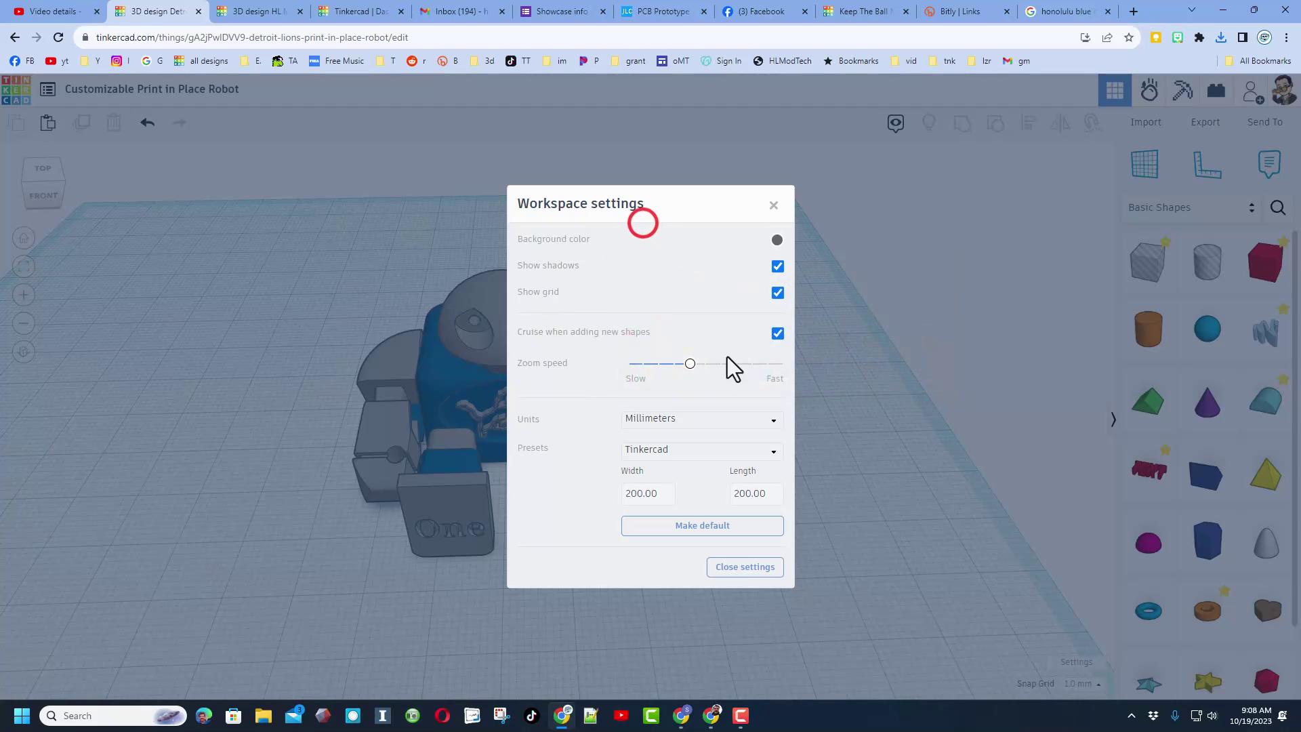
click(745, 567)
right_drag(796, 494, 764, 547)
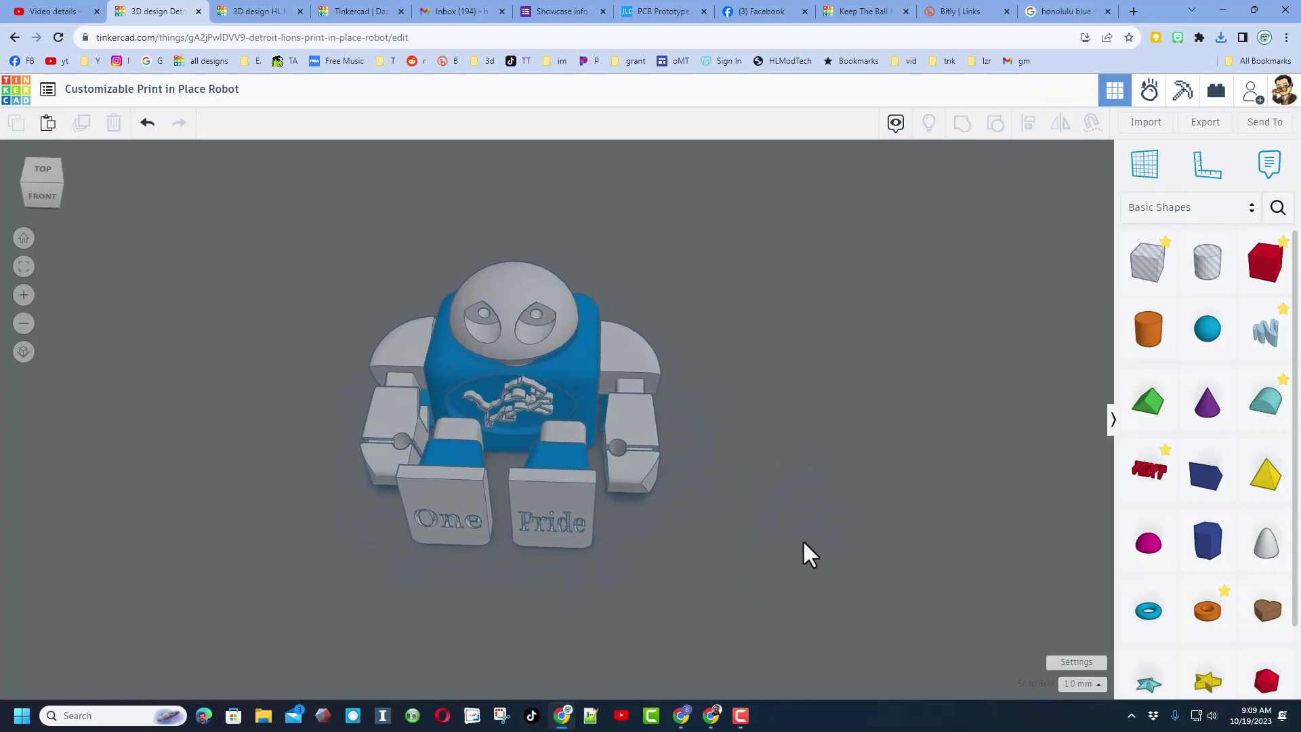
mouse_move(806, 539)
right_down()
mouse_move(820, 535)
mouse_move(802, 530)
right_up()
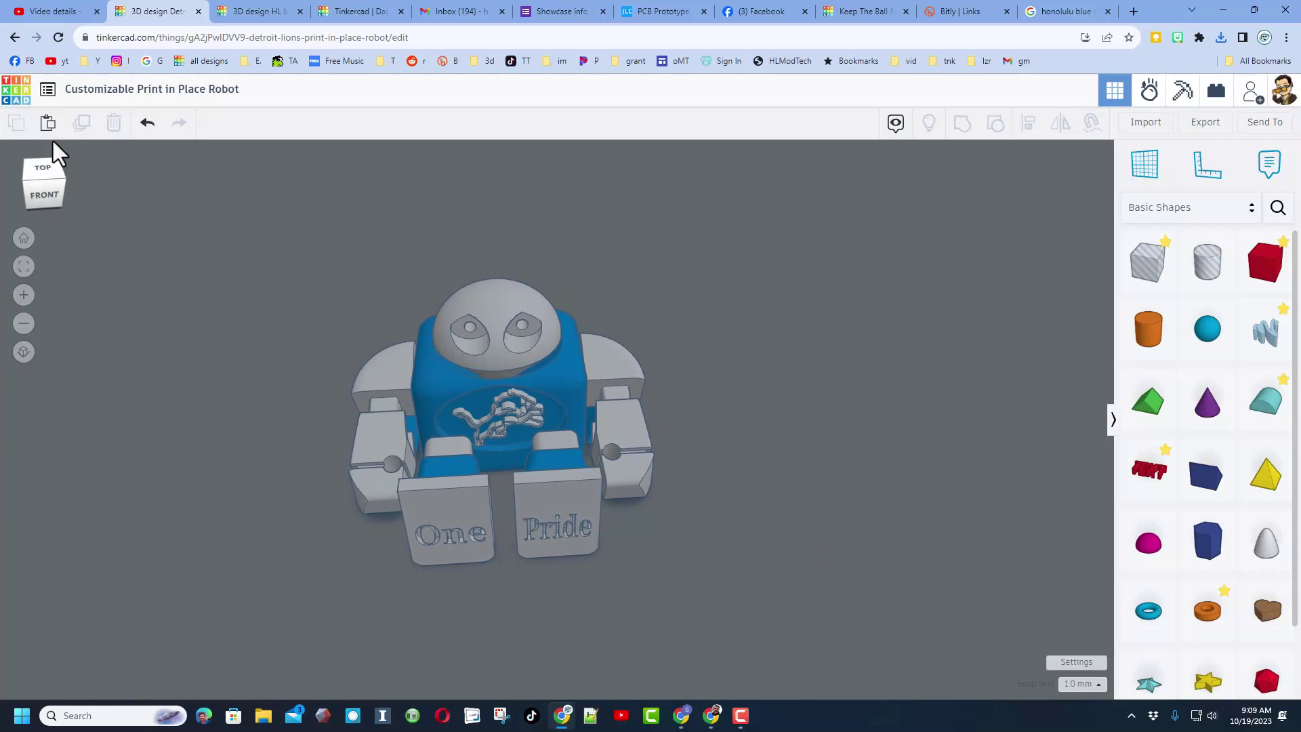
Open the robot design's properties from the dashboard and expand the description box.
click(14, 90)
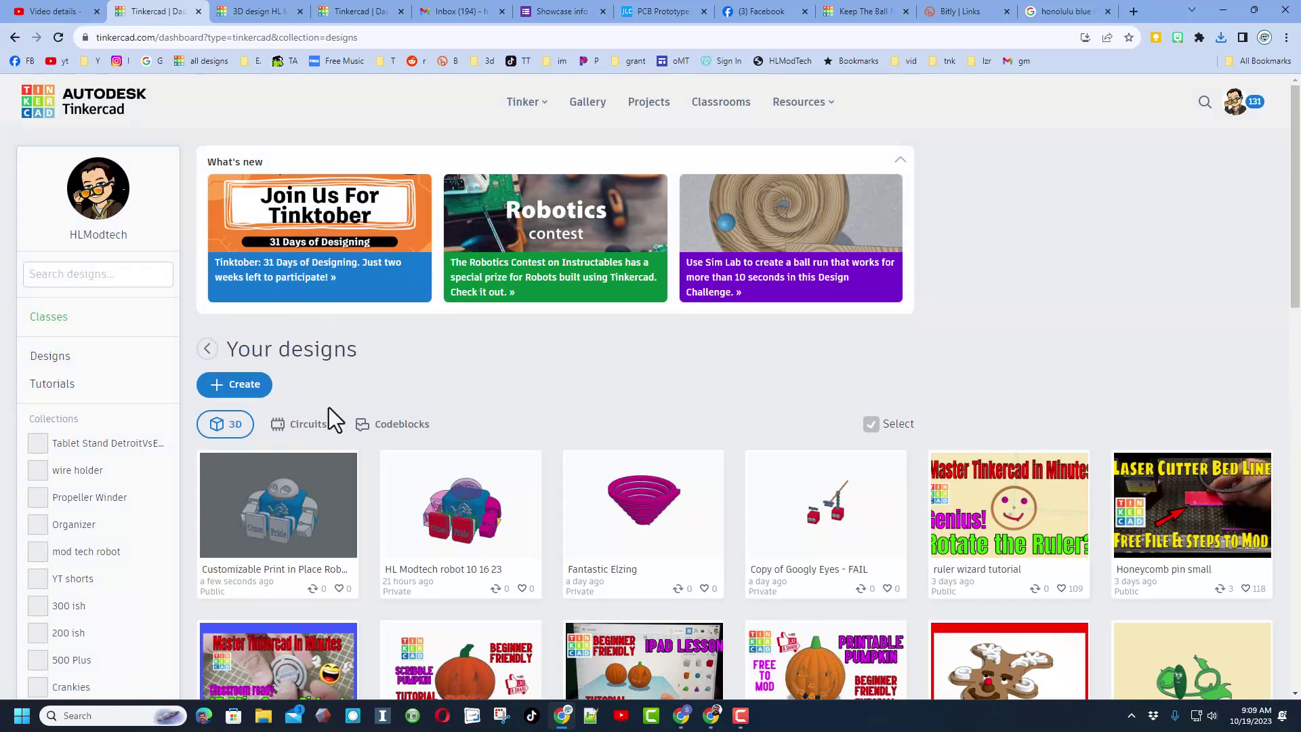
click(339, 468)
click(309, 469)
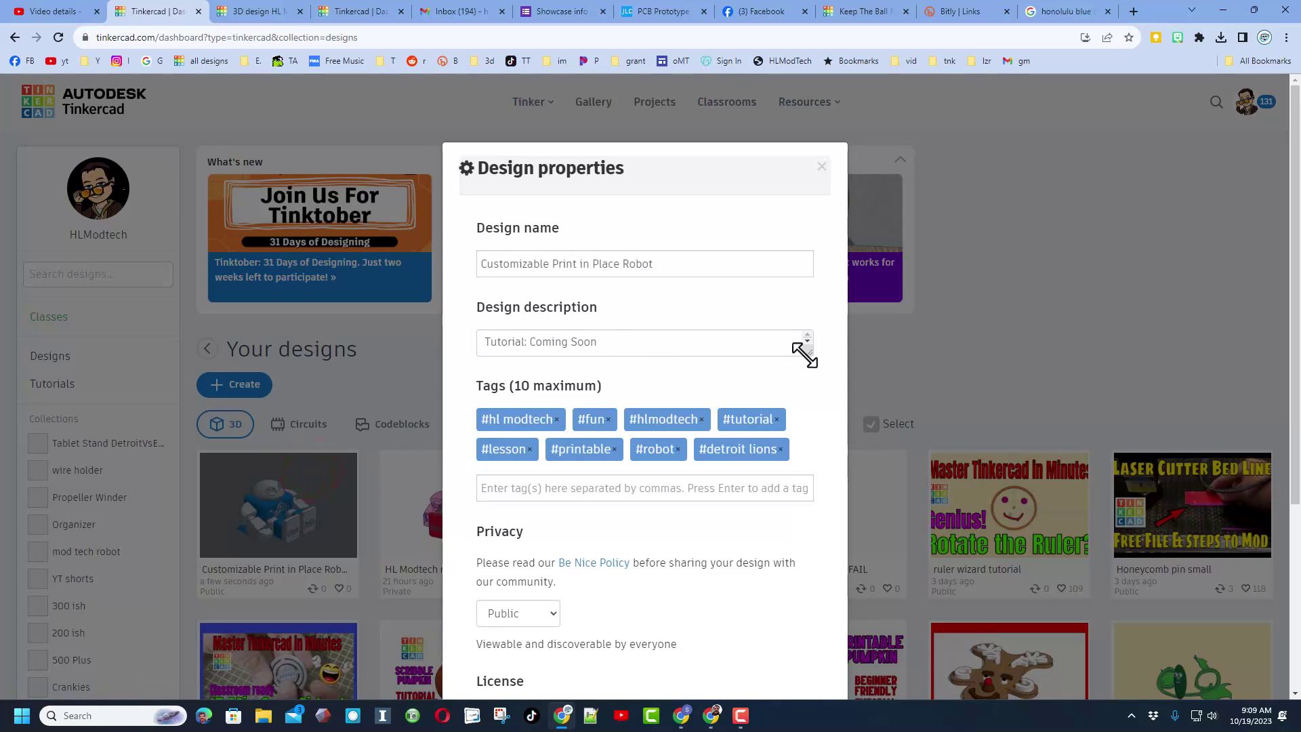
drag(806, 351, 796, 616)
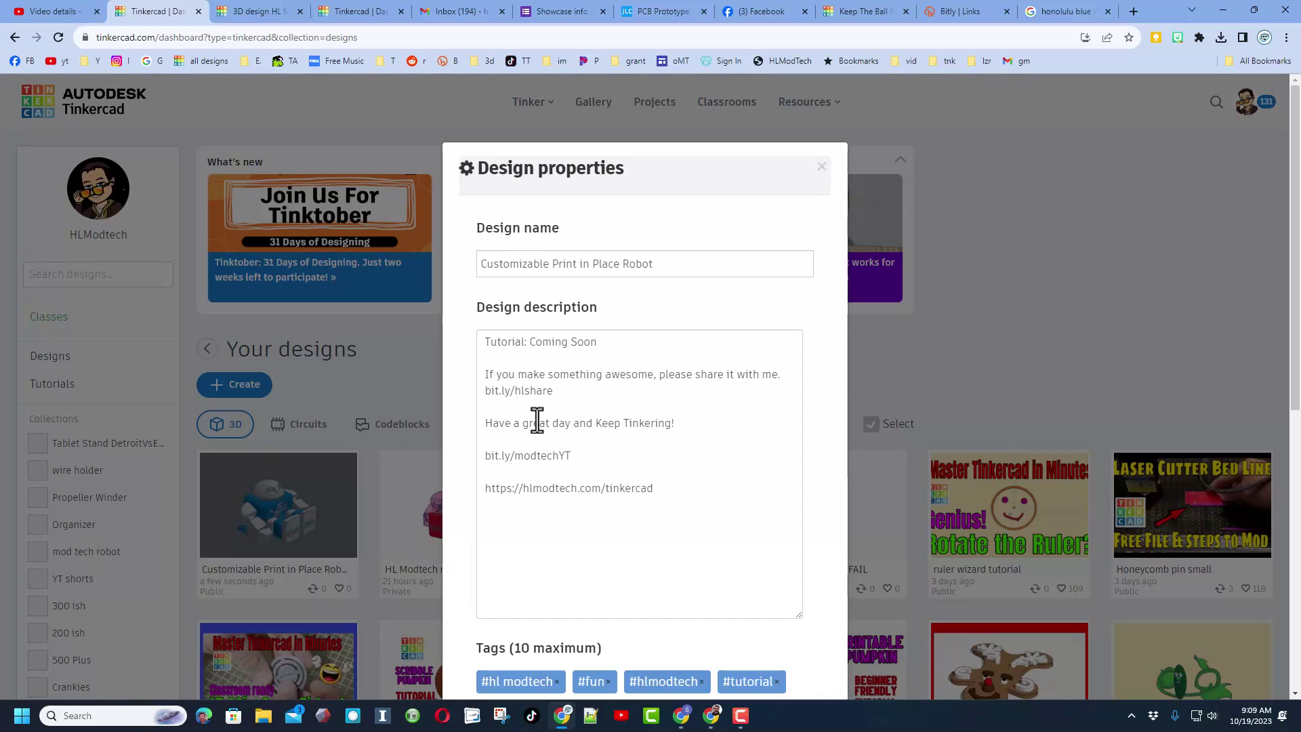
scroll(626, 478, down, 1)
scroll(631, 477, down, 4)
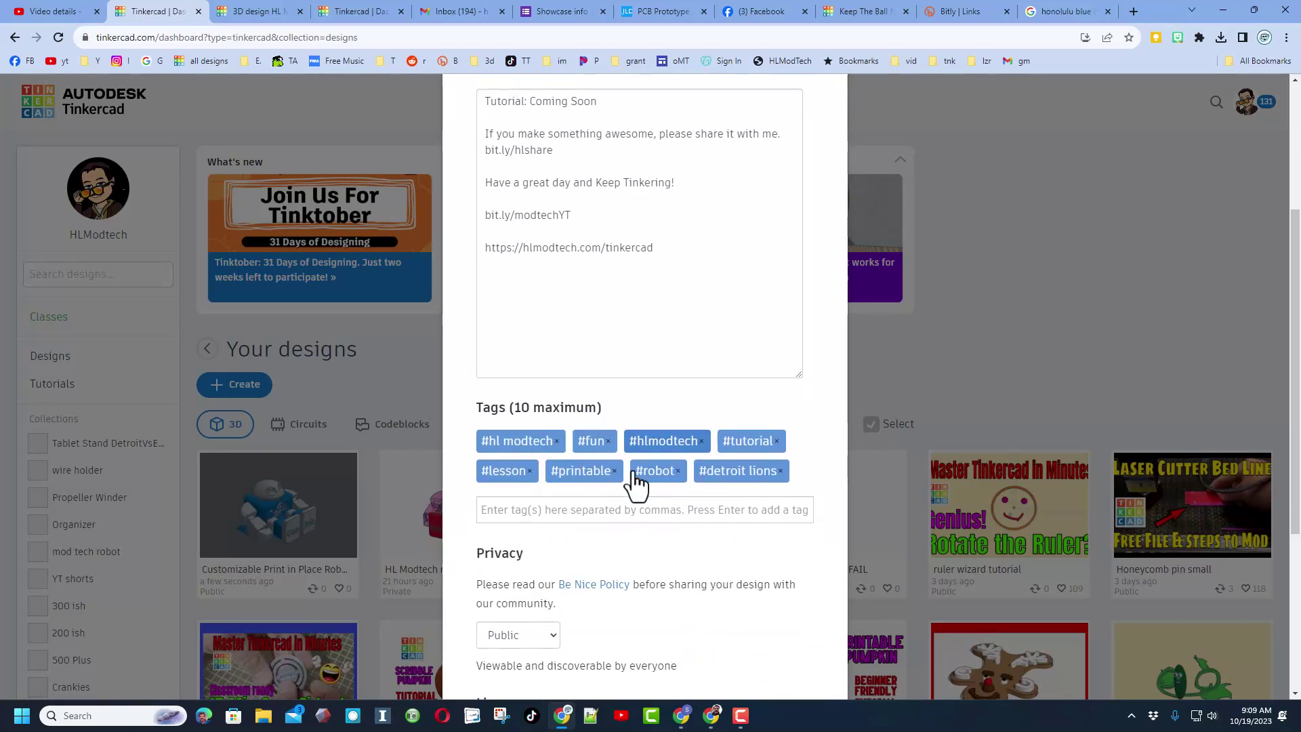
Add an 'hlmt23' tag, then remove it again.
click(614, 413)
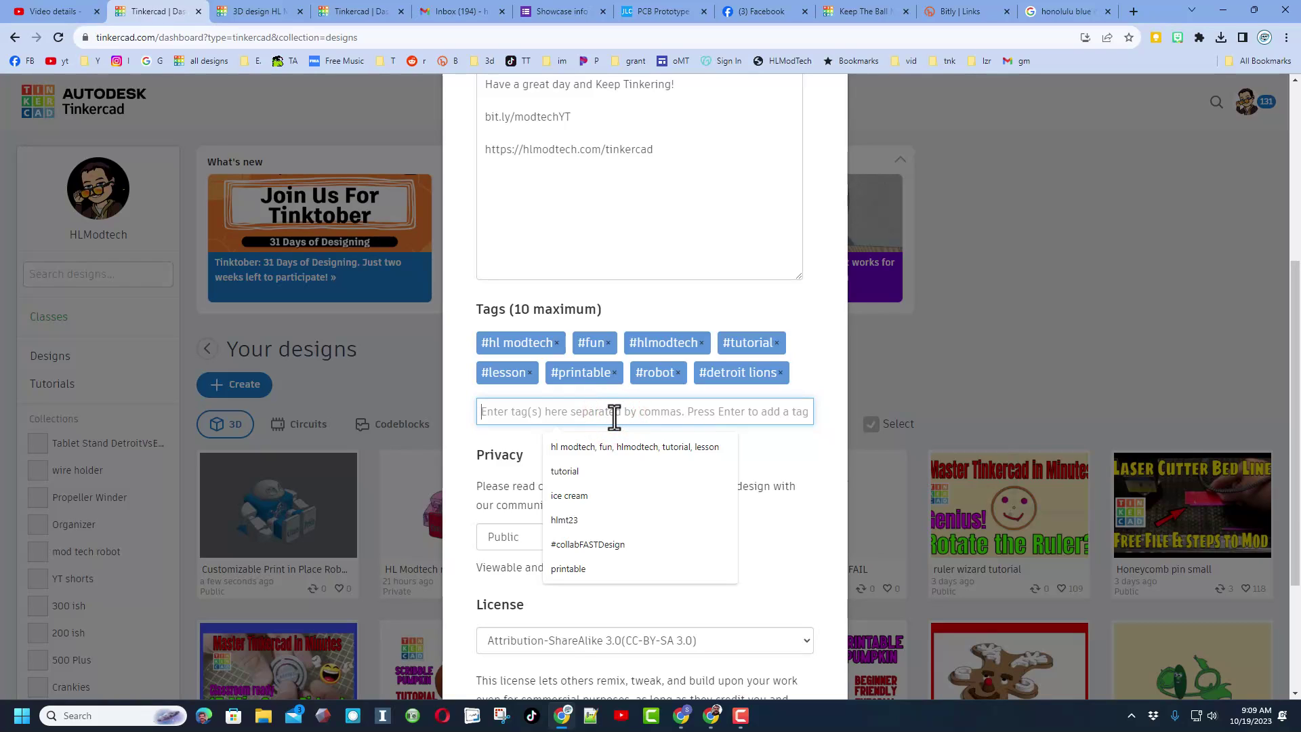
text(hlmt23)
key(Return)
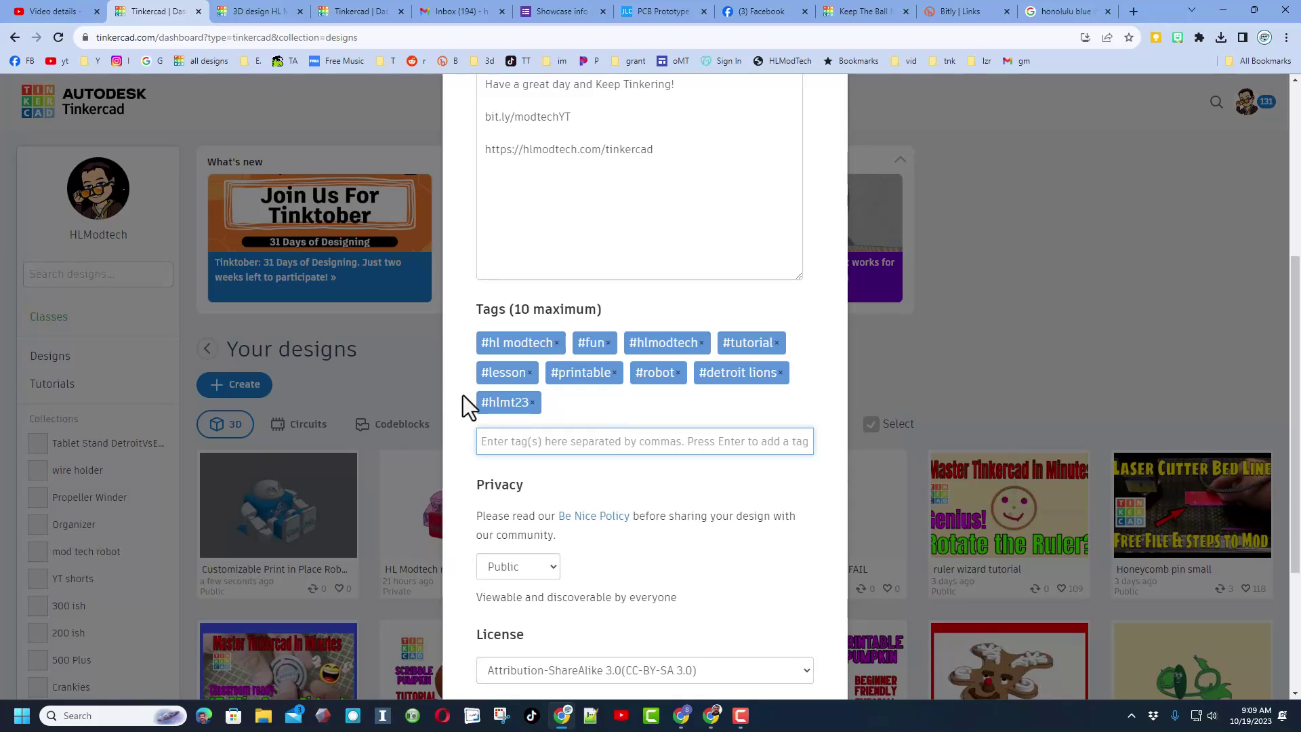
click(533, 404)
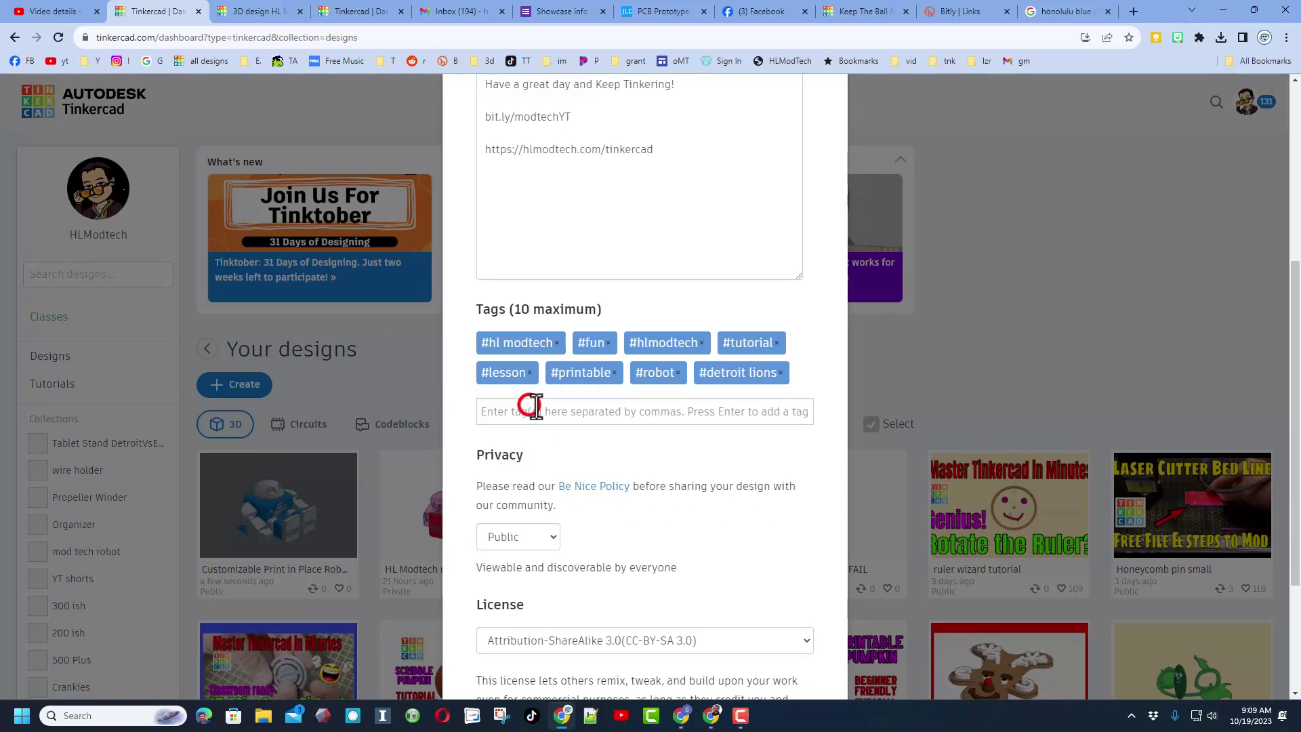
Keep the ShareAlike licence, save the property changes and pass the reCAPTCHA check.
scroll(660, 498, down, 1)
scroll(661, 498, down, 2)
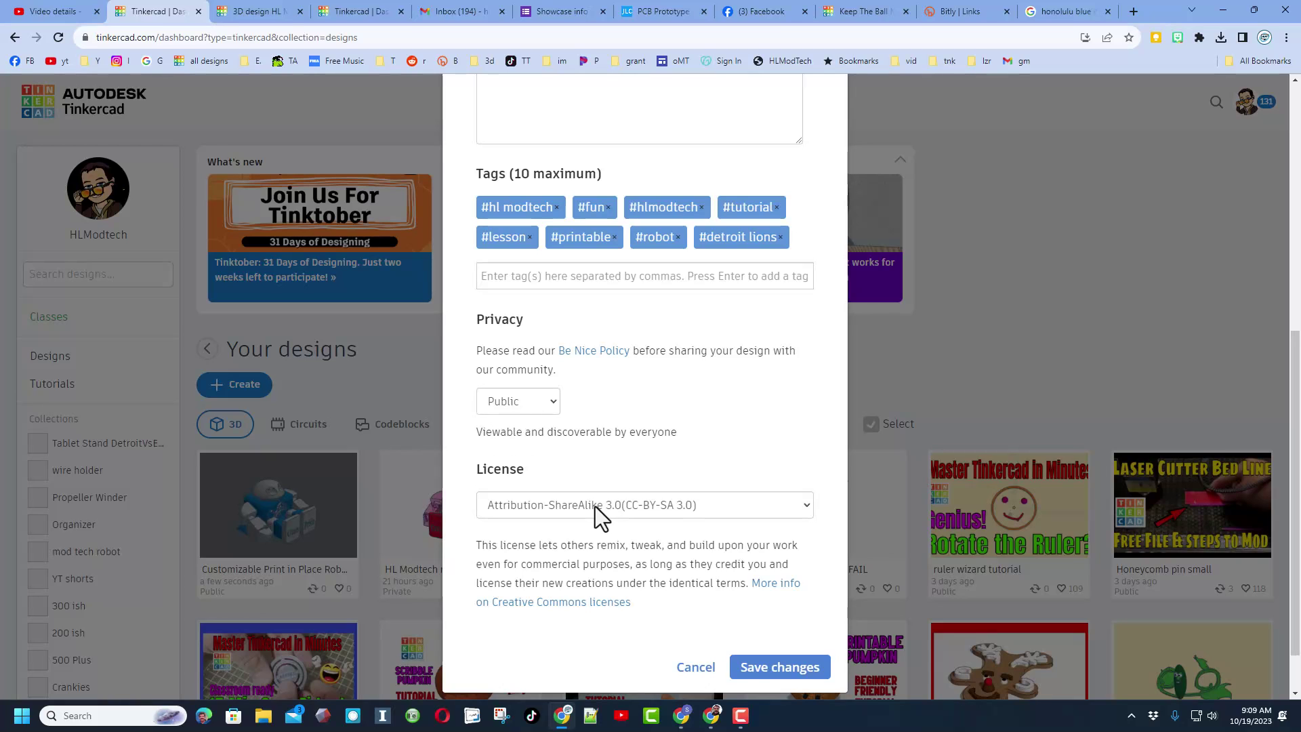
click(573, 510)
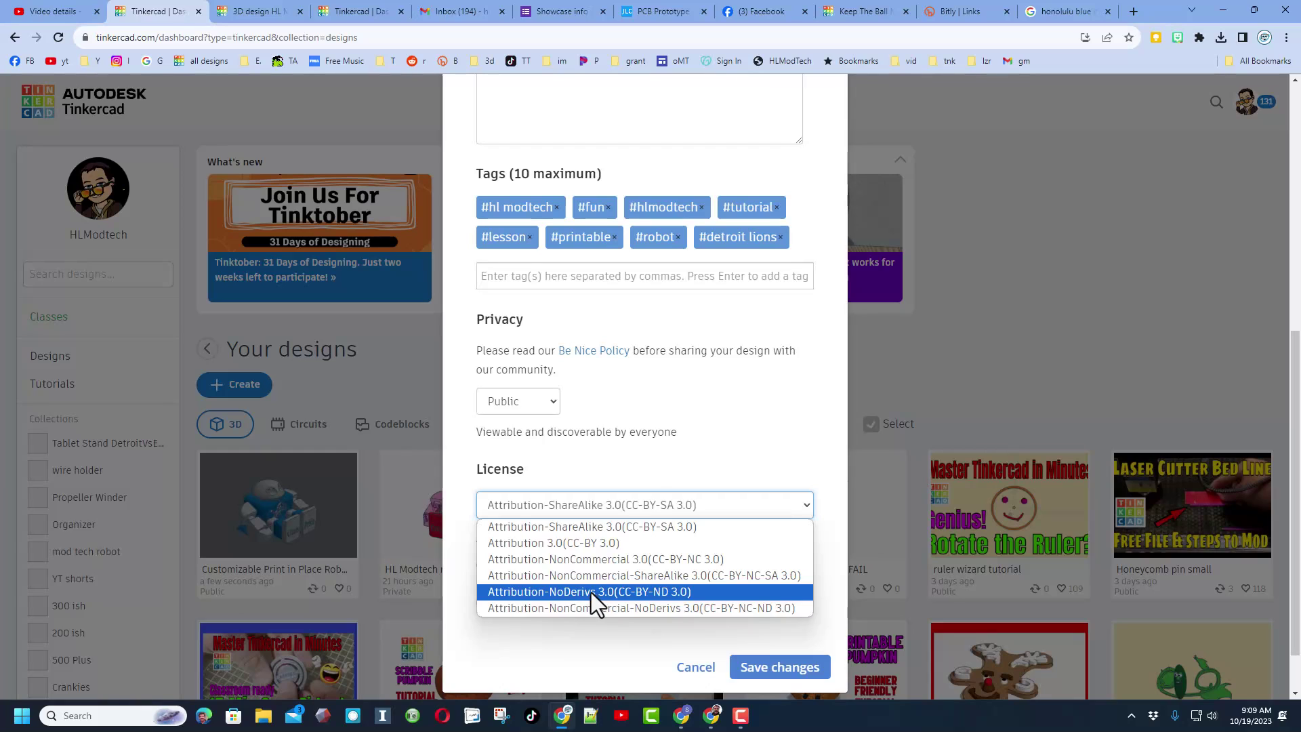
click(659, 452)
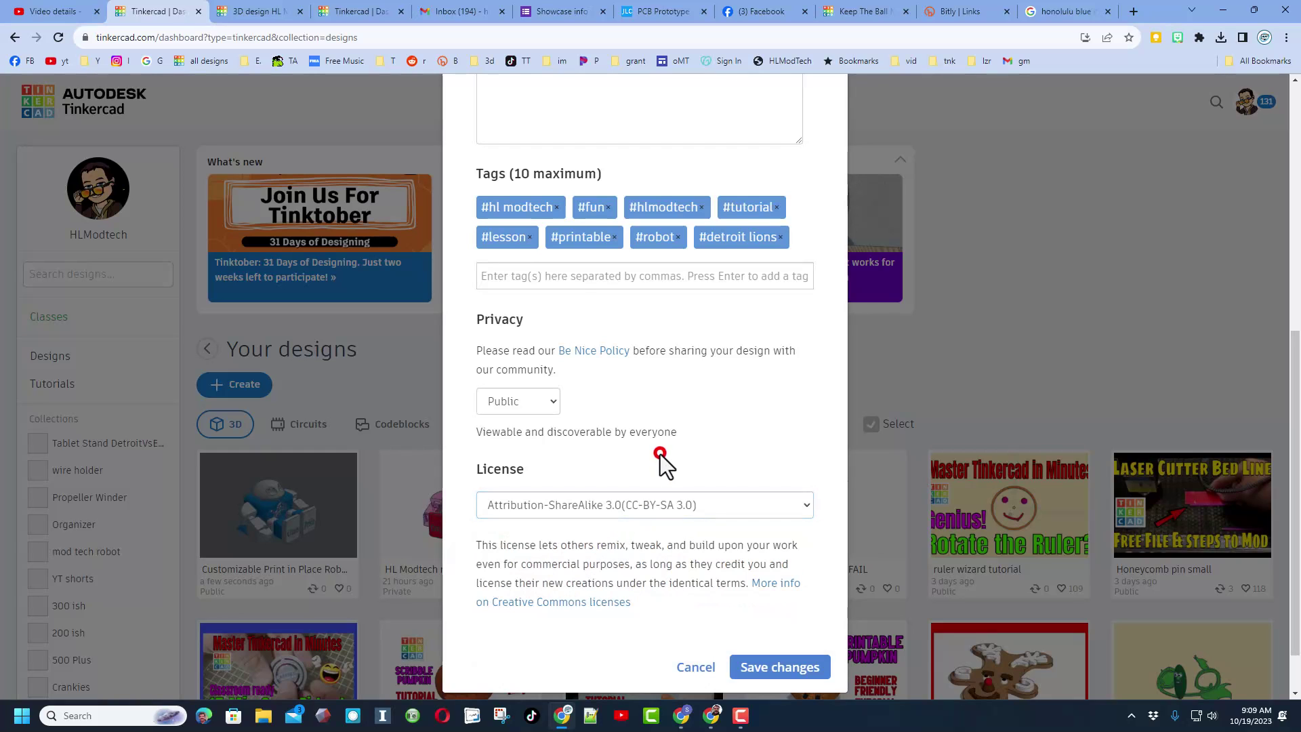
scroll(680, 320, up, 6)
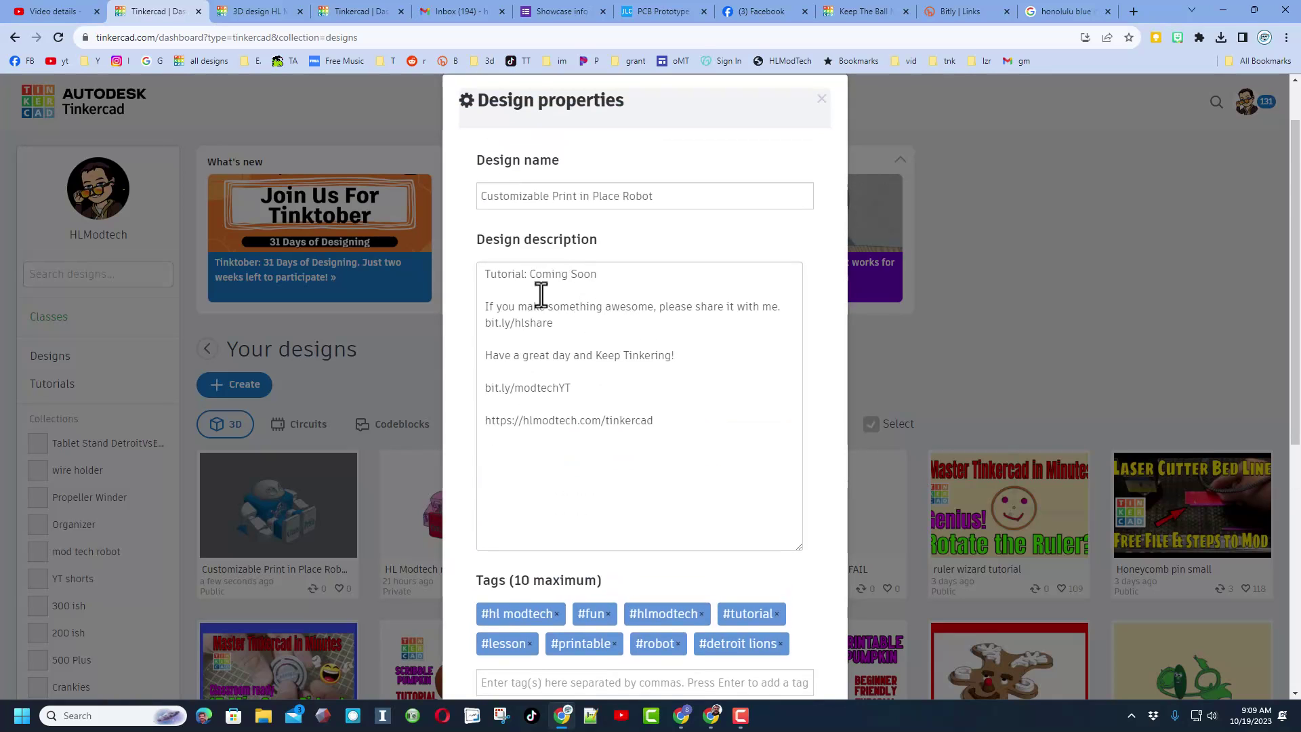
scroll(721, 389, down, 7)
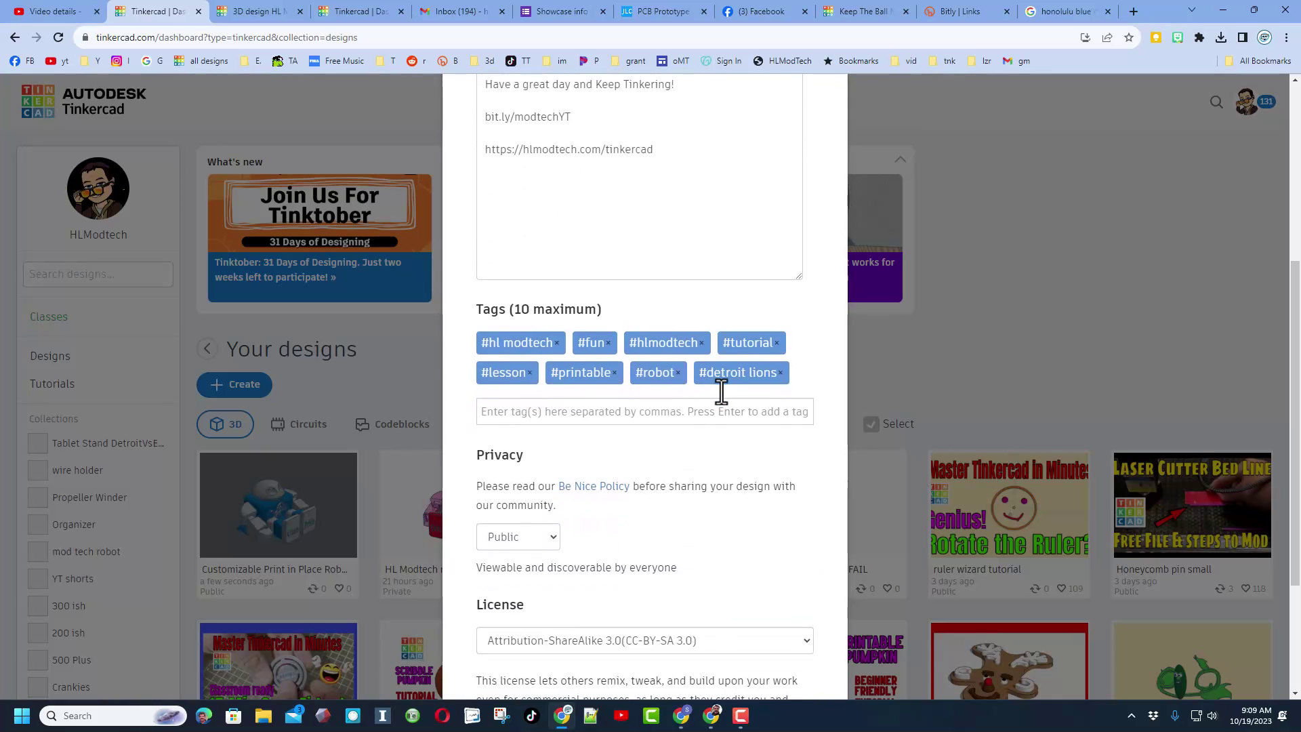
click(776, 605)
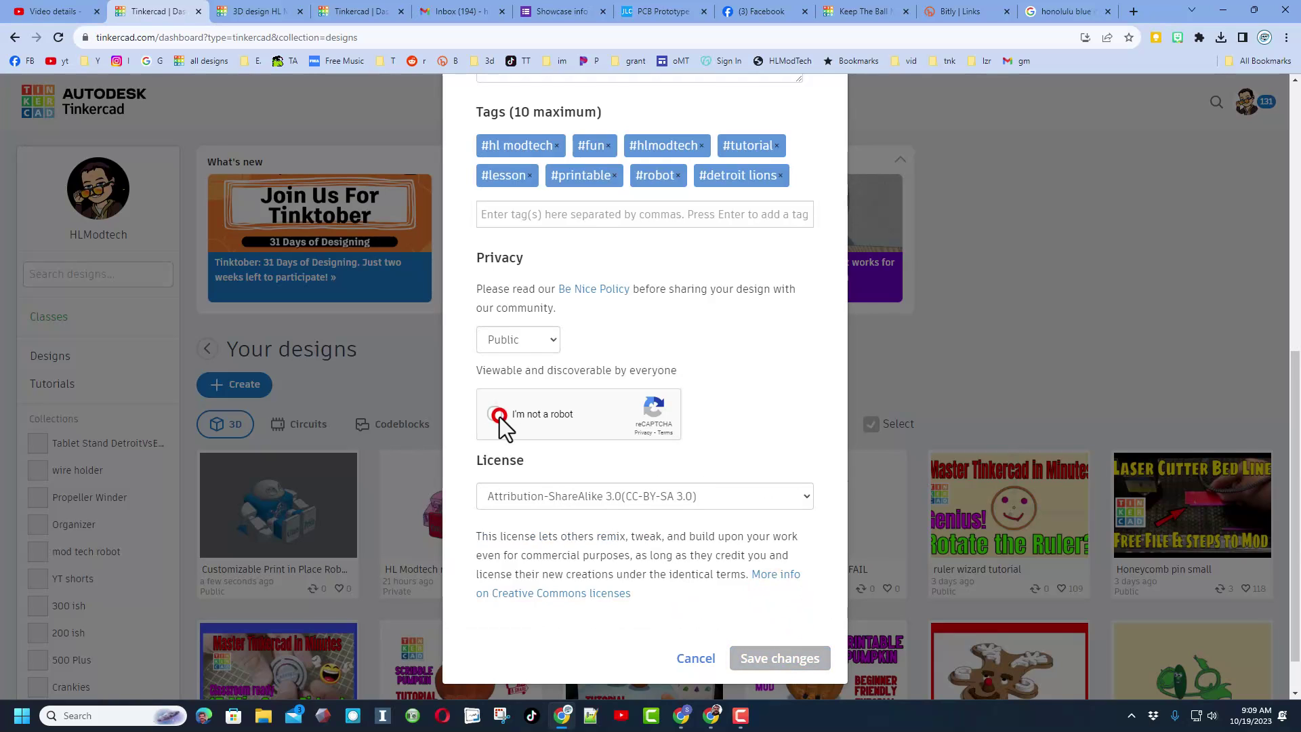
click(499, 415)
Save the properties, then list all recent Community gallery designs, not just Staff picks.
click(778, 657)
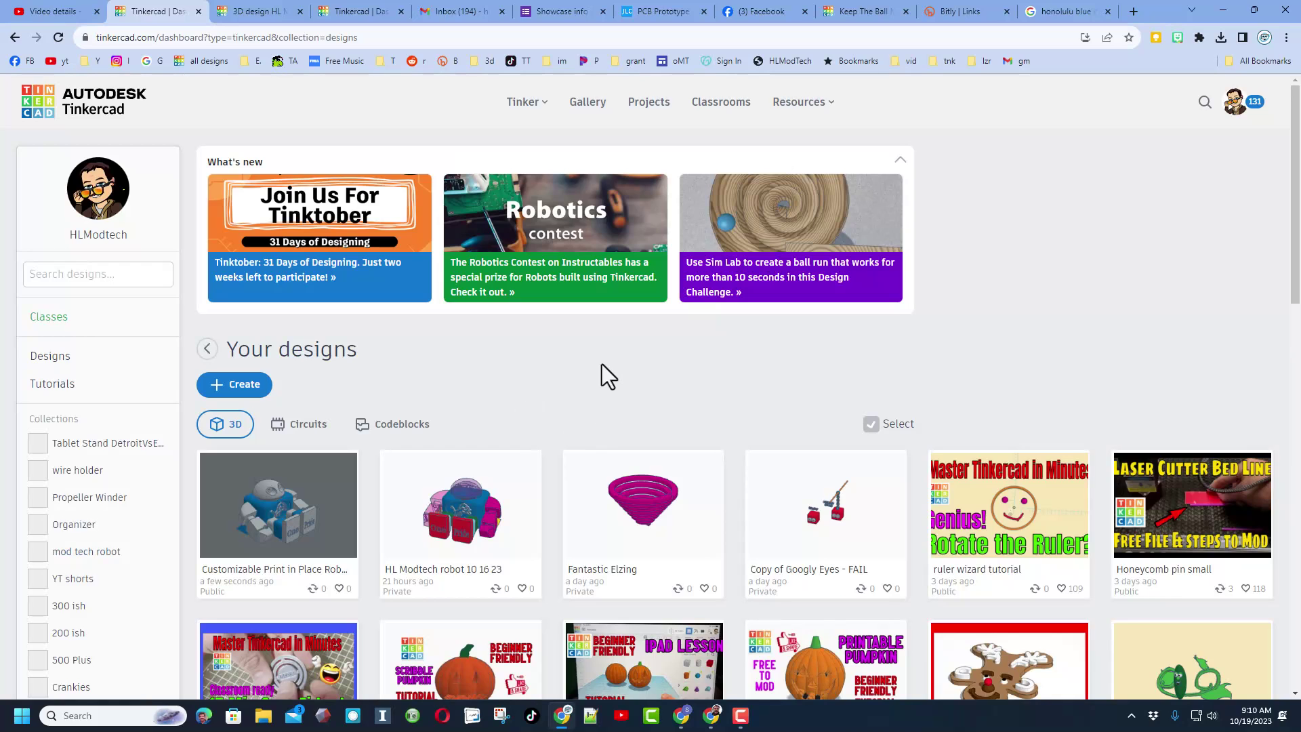
click(585, 107)
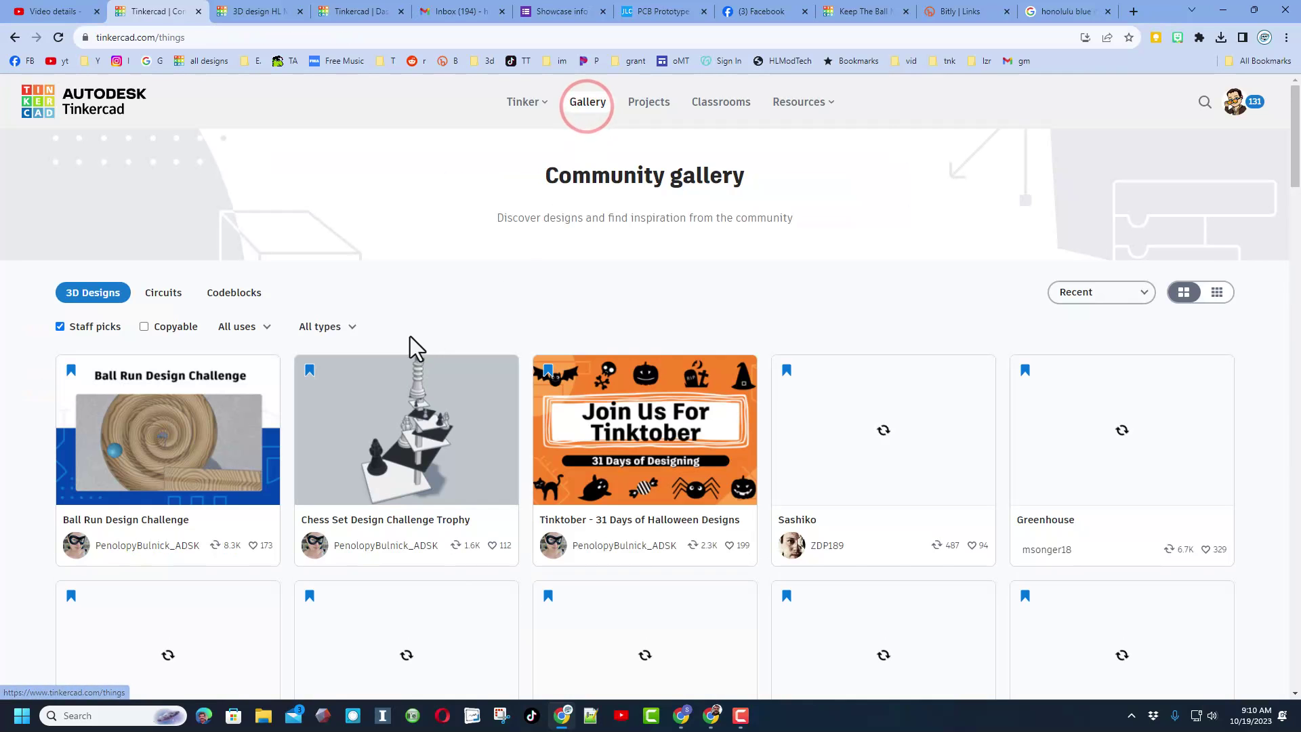
click(60, 327)
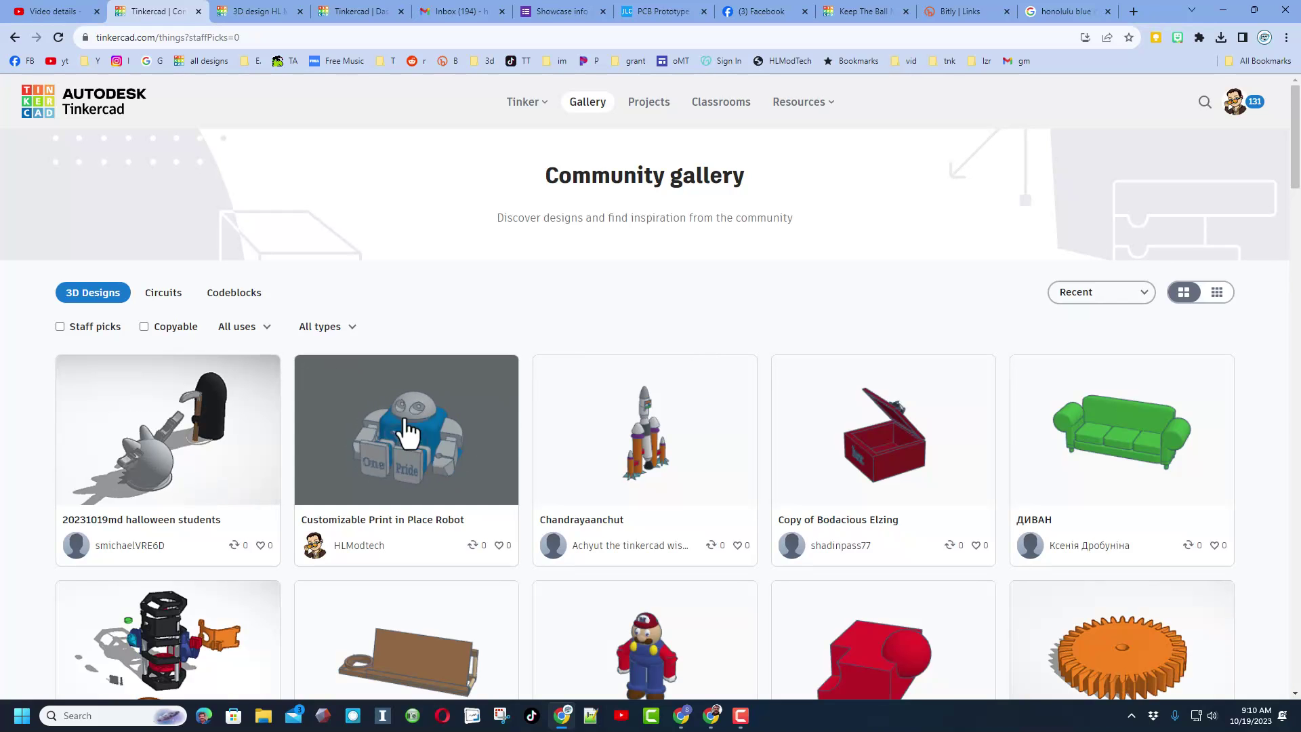
Open the Customizable Print in Place Robot card and close it without reacting.
click(473, 443)
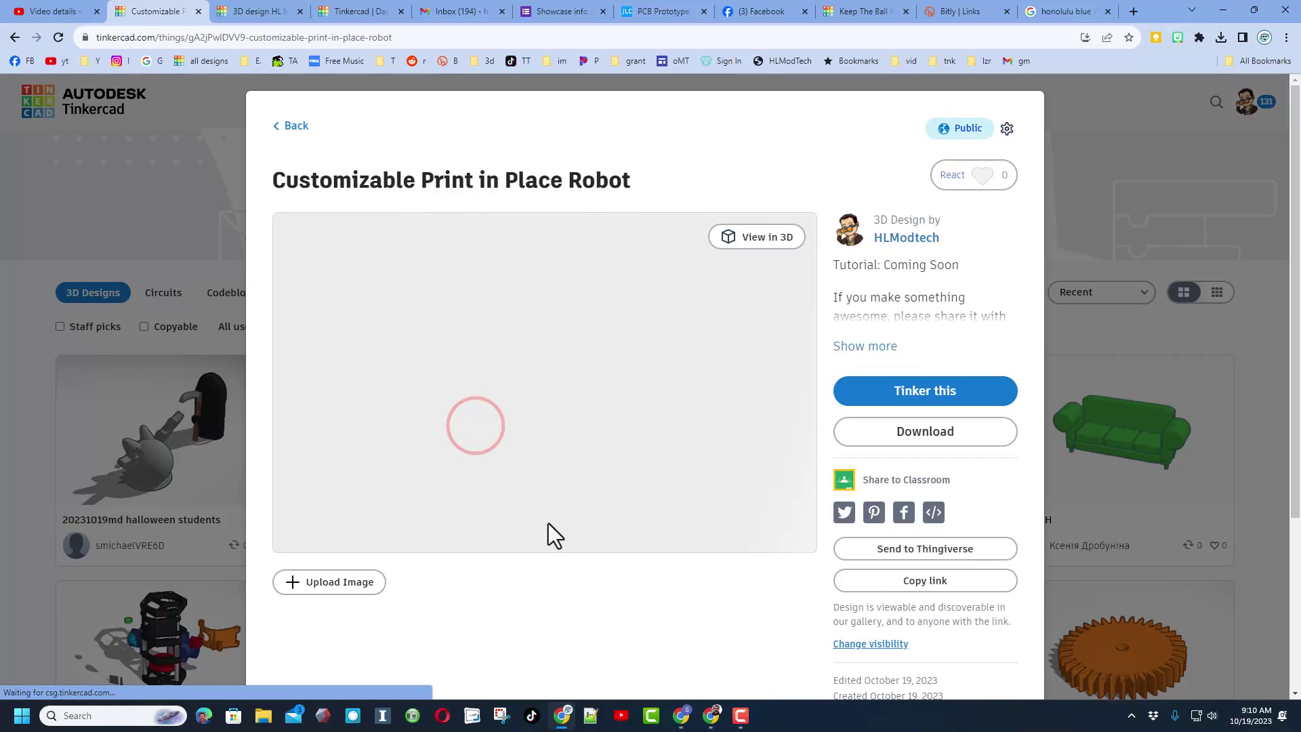
click(960, 176)
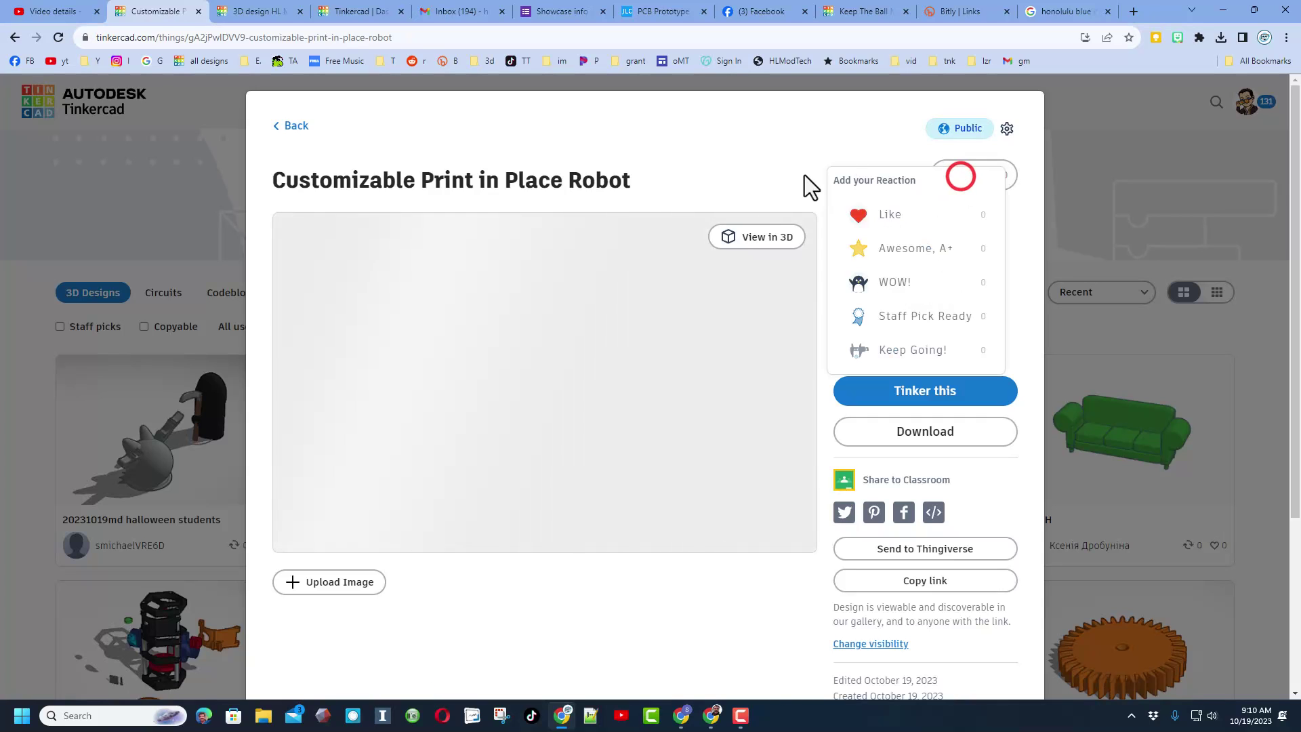
click(755, 155)
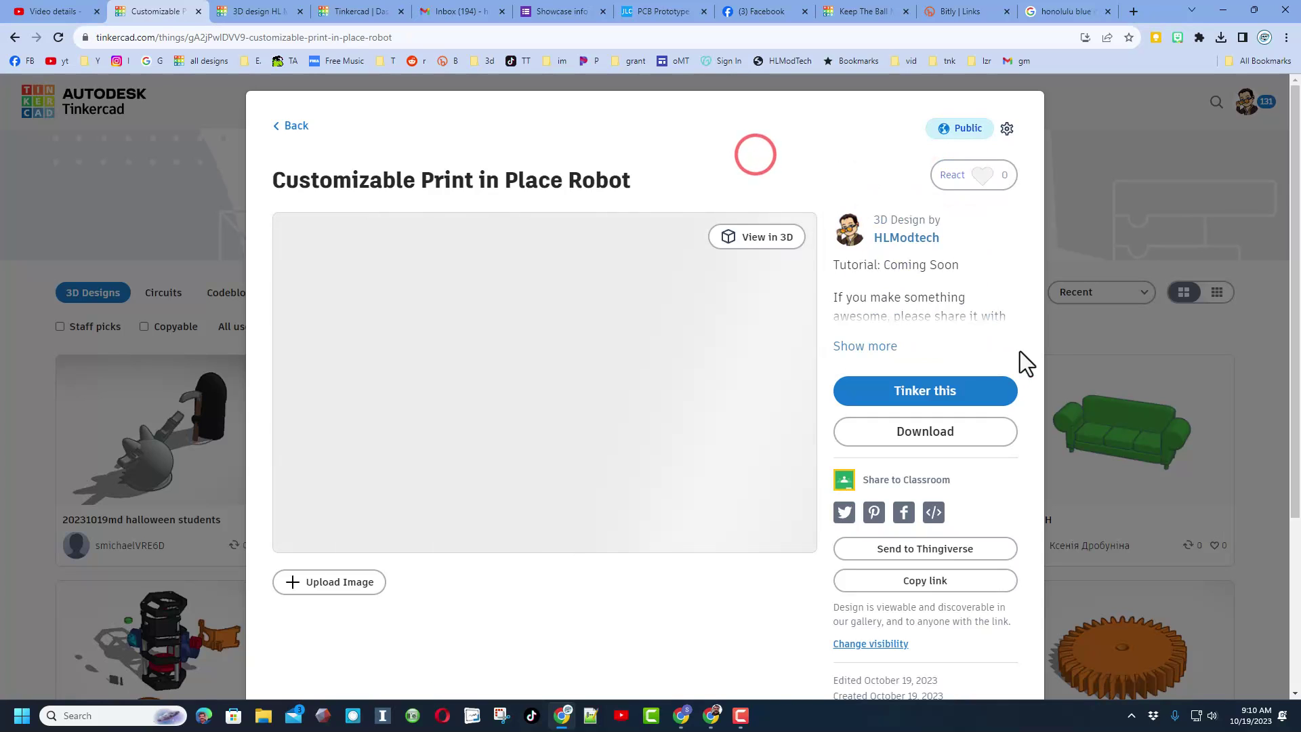
click(1084, 324)
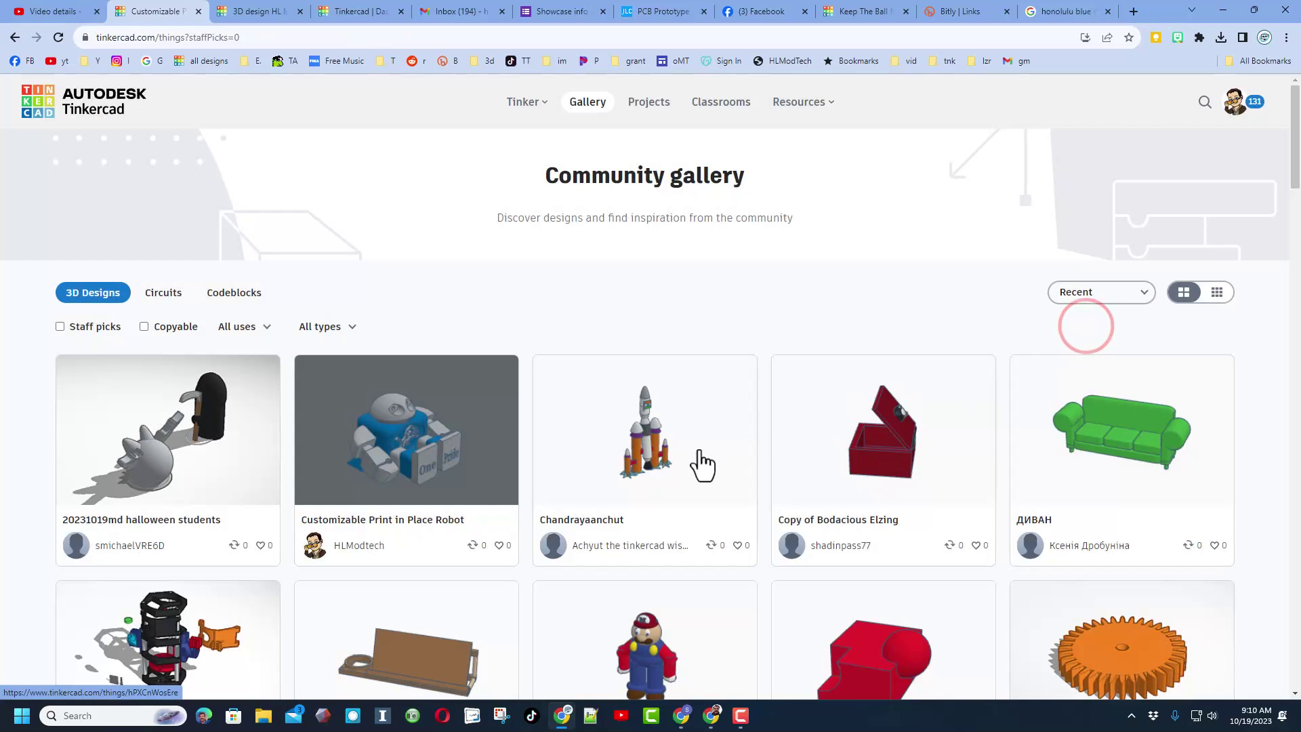
Give the ДИВАН sofa design a WOW! reaction.
click(1081, 453)
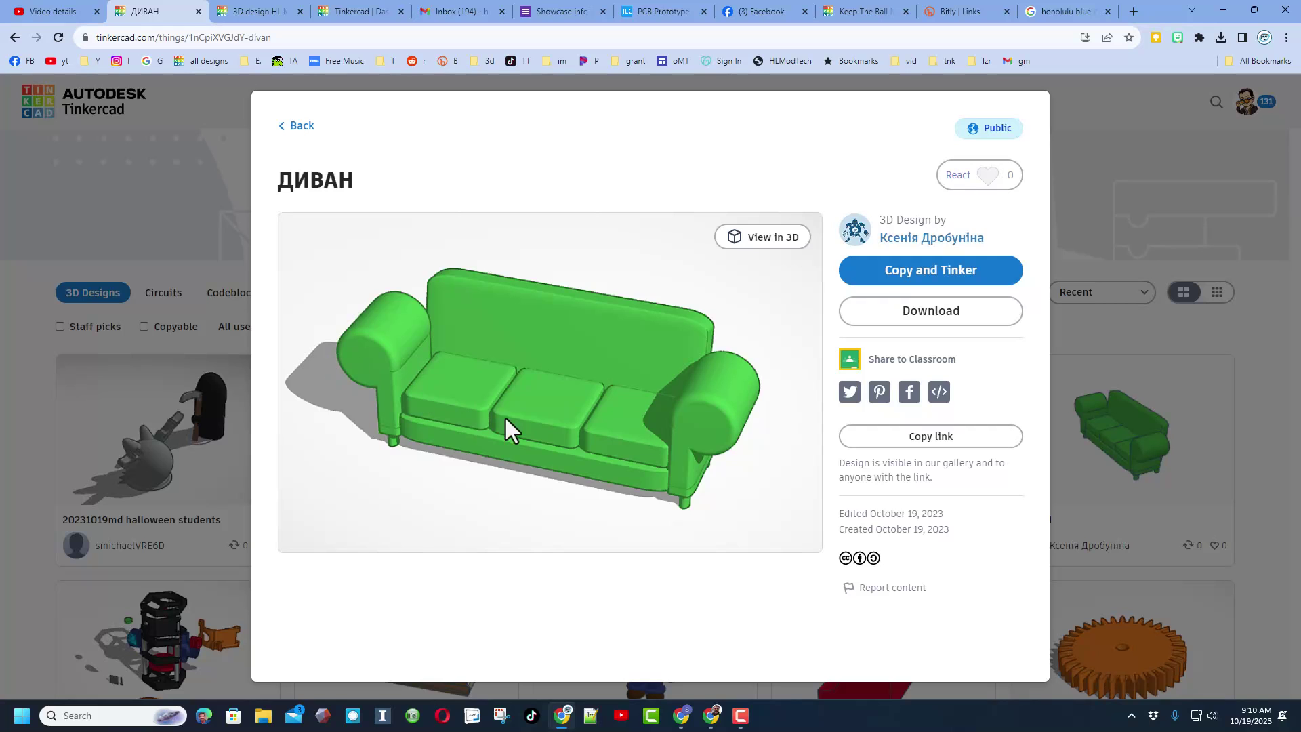
click(975, 178)
click(948, 288)
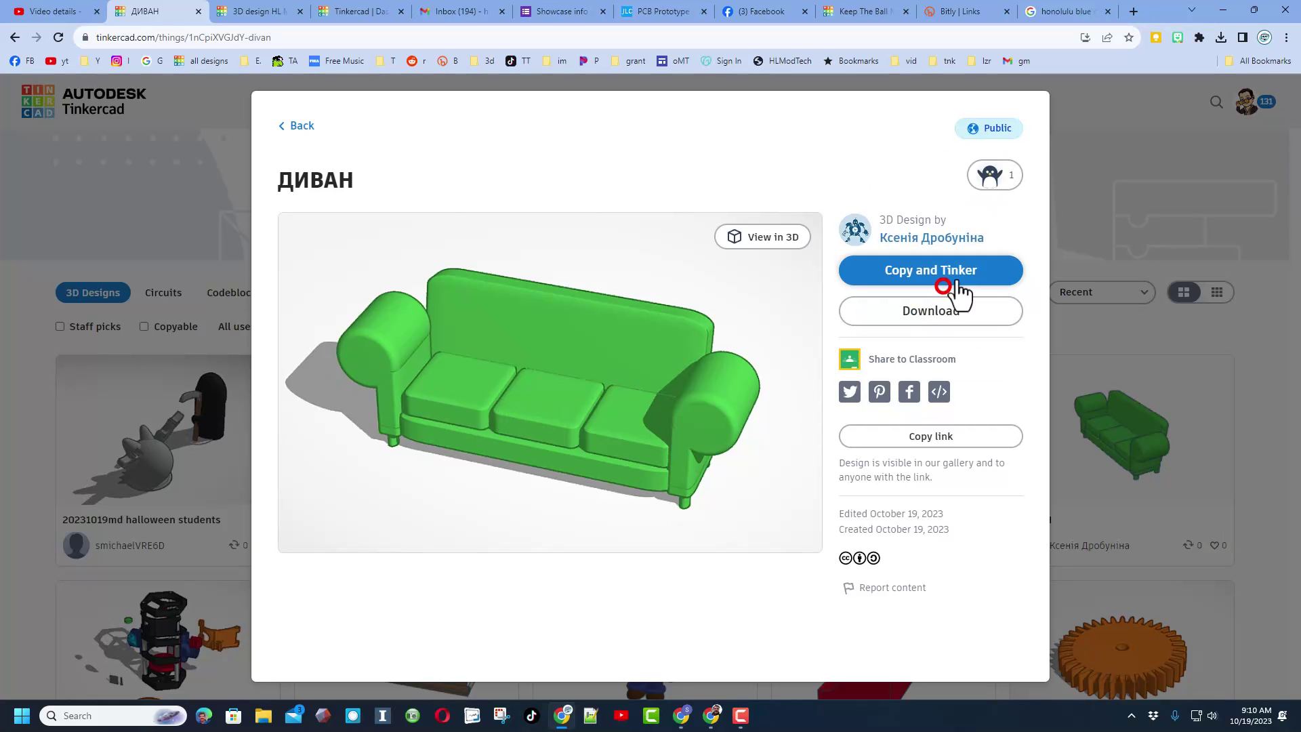
click(1107, 128)
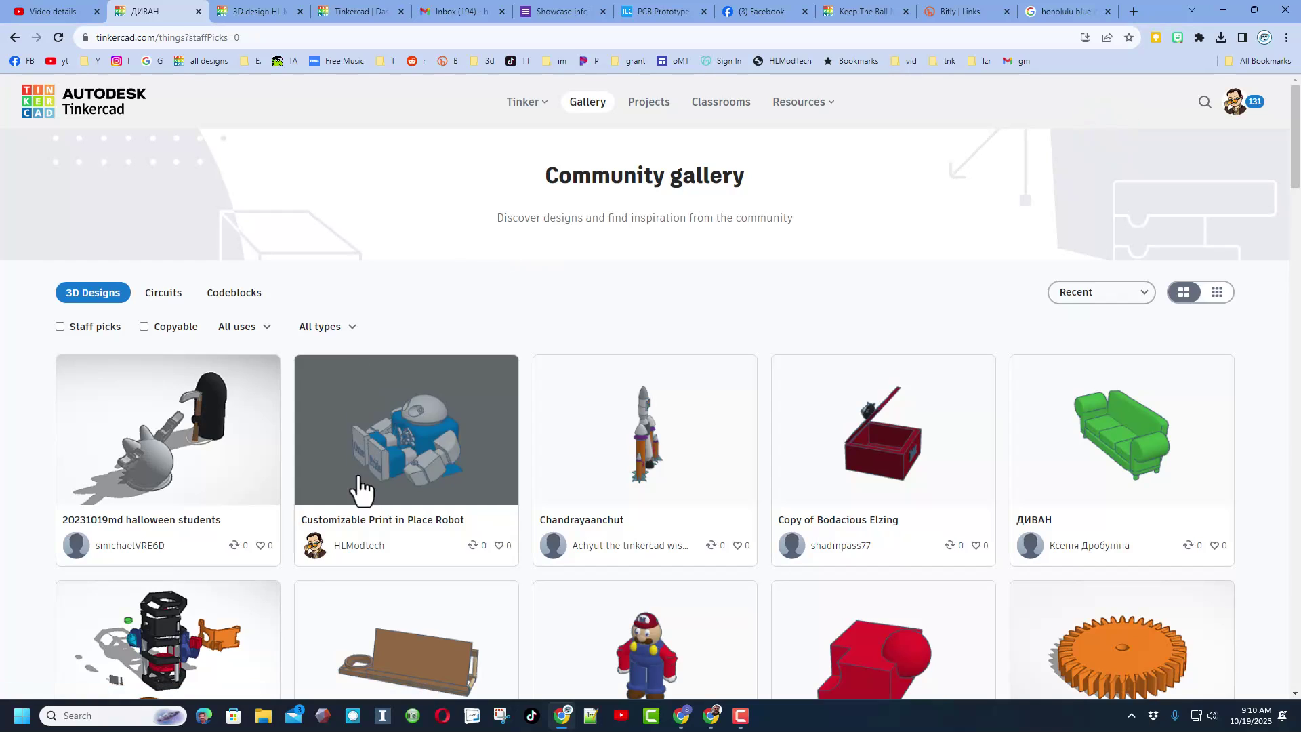
Open the HLModtech profile, glance at F1 Car mdh, and sort designs by Recent.
click(355, 546)
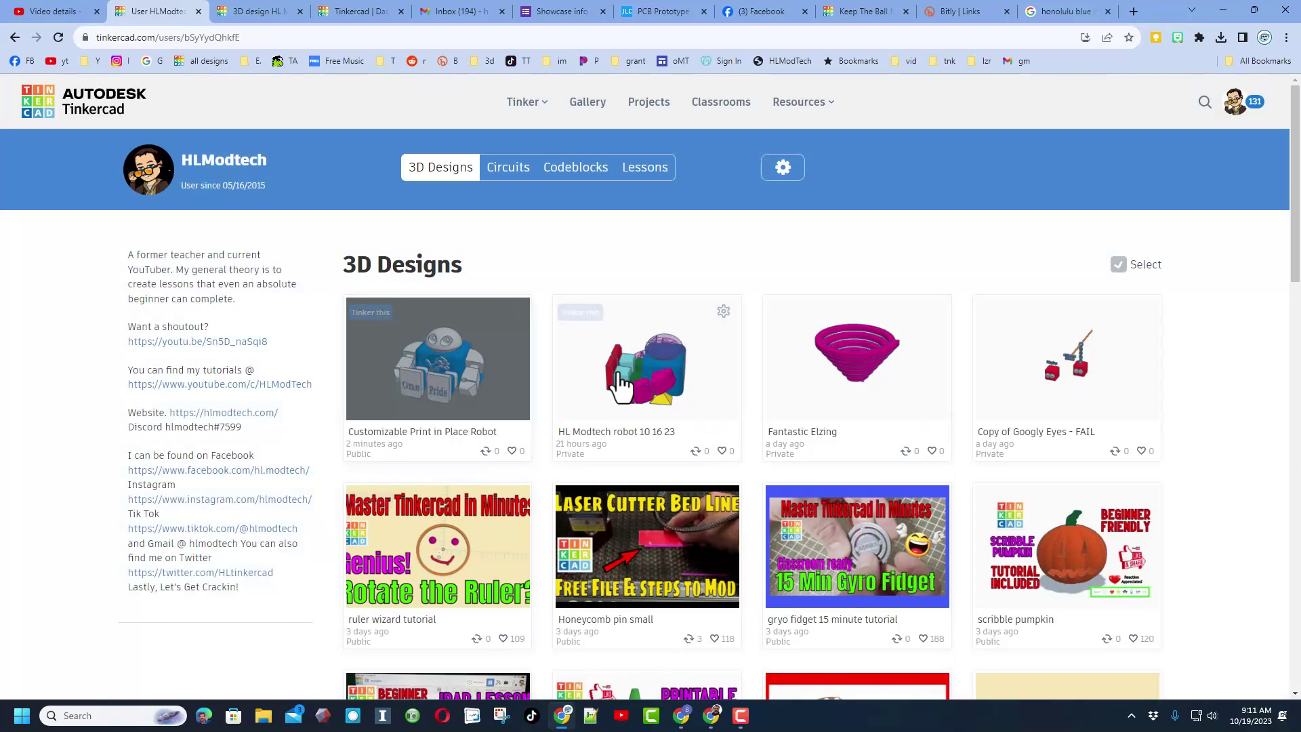
key(alt+Tab)
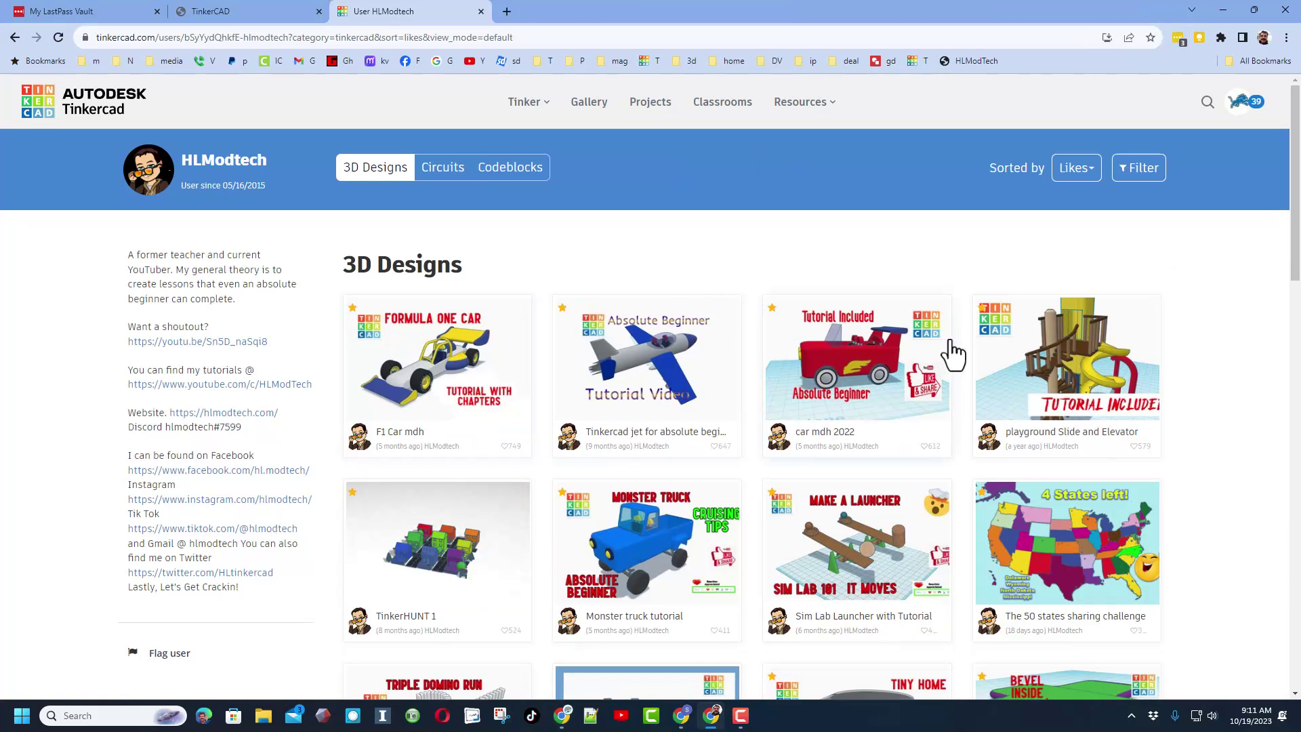
click(441, 366)
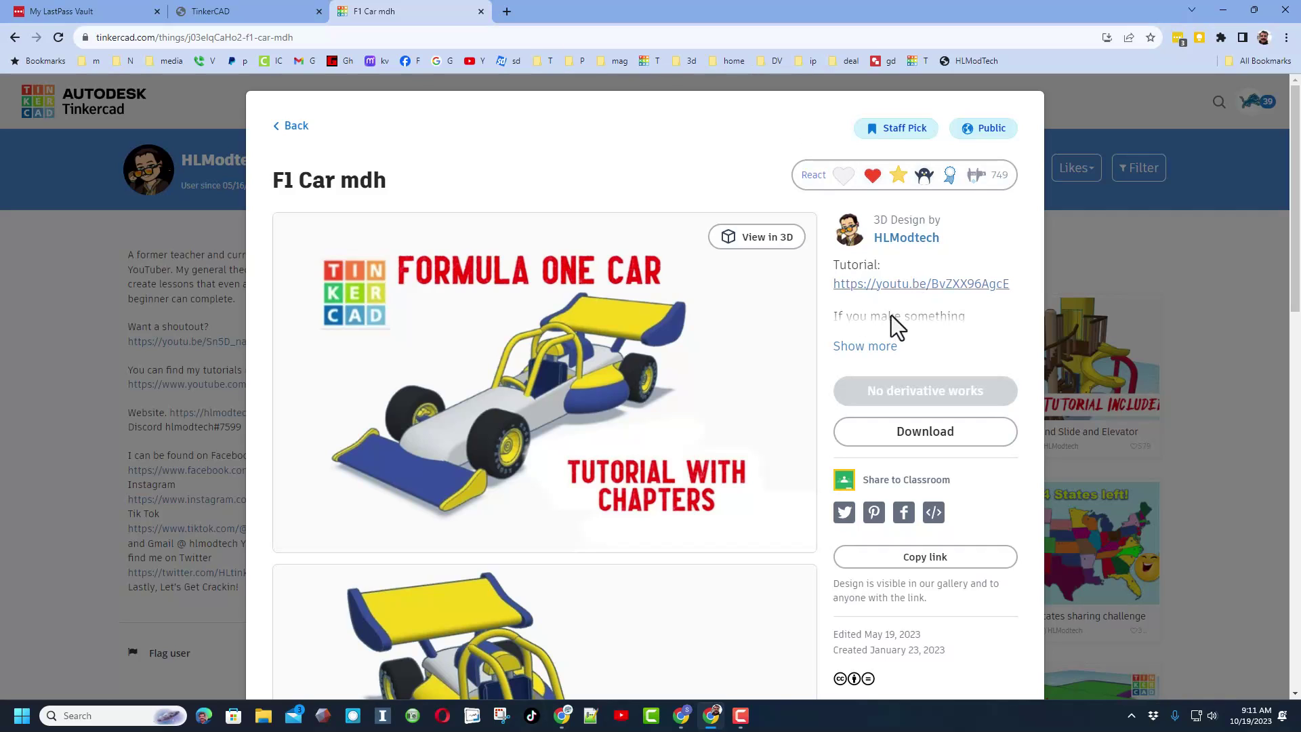
click(1060, 233)
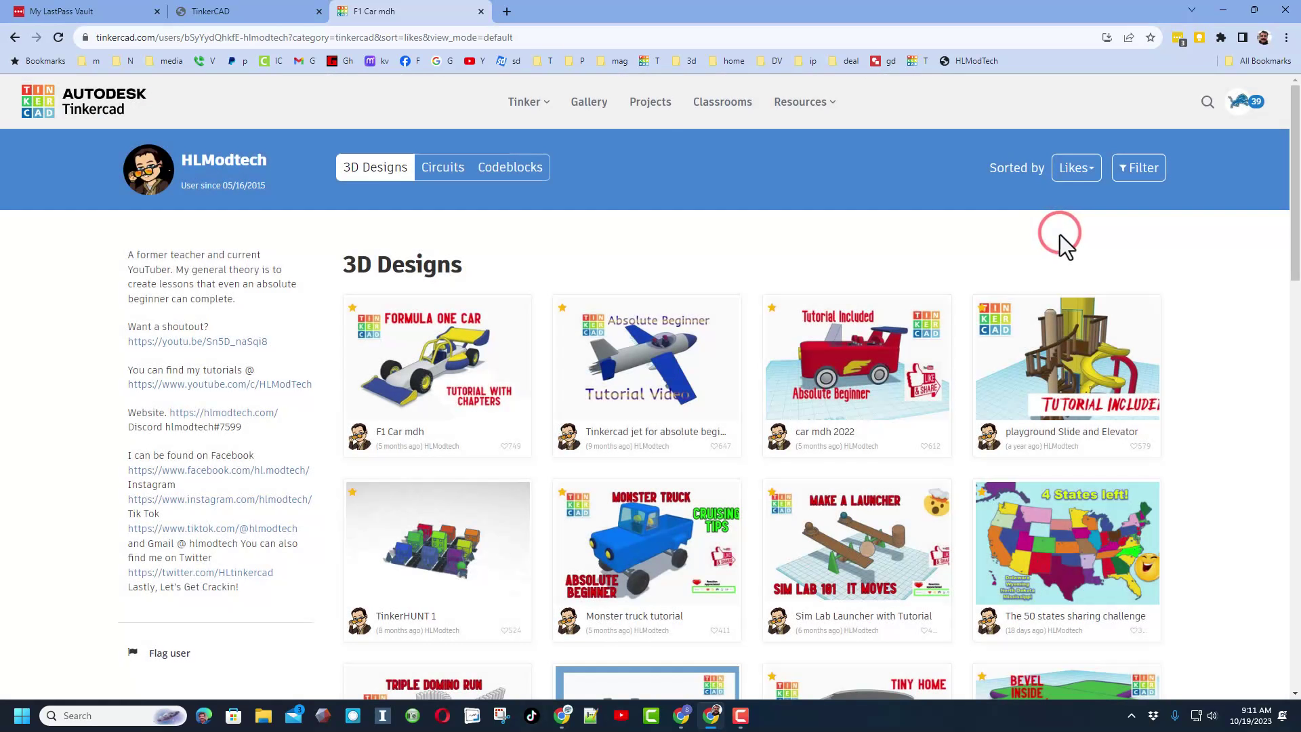
click(1076, 170)
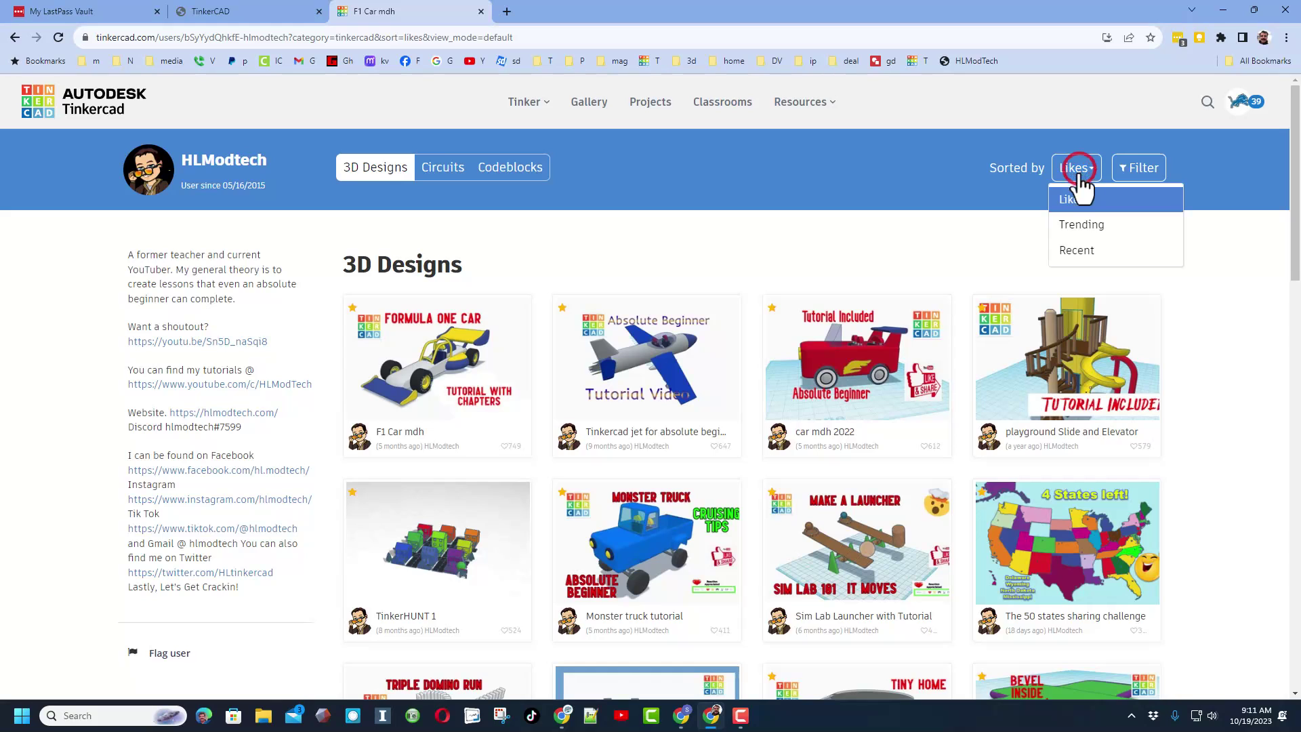
click(1079, 250)
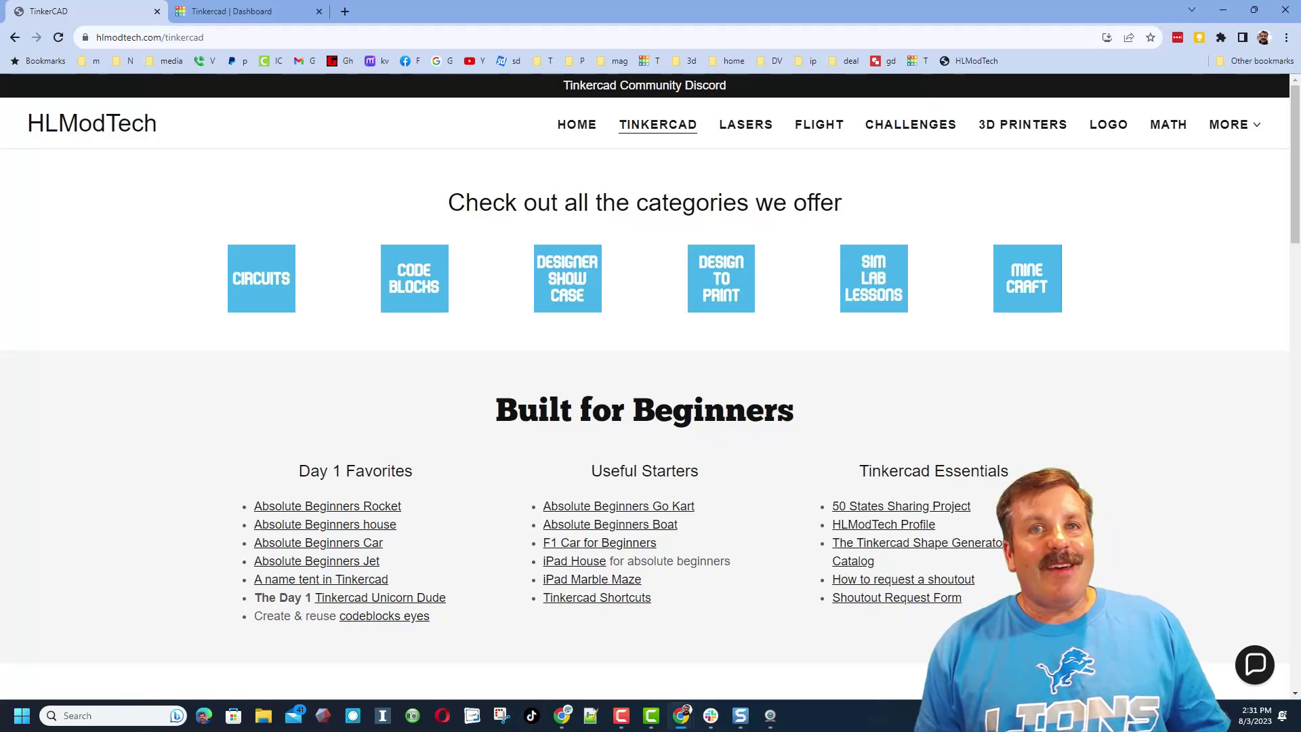
Open and close the Contact Us chat, then open the Tinkercad Community Discord invite.
click(1253, 666)
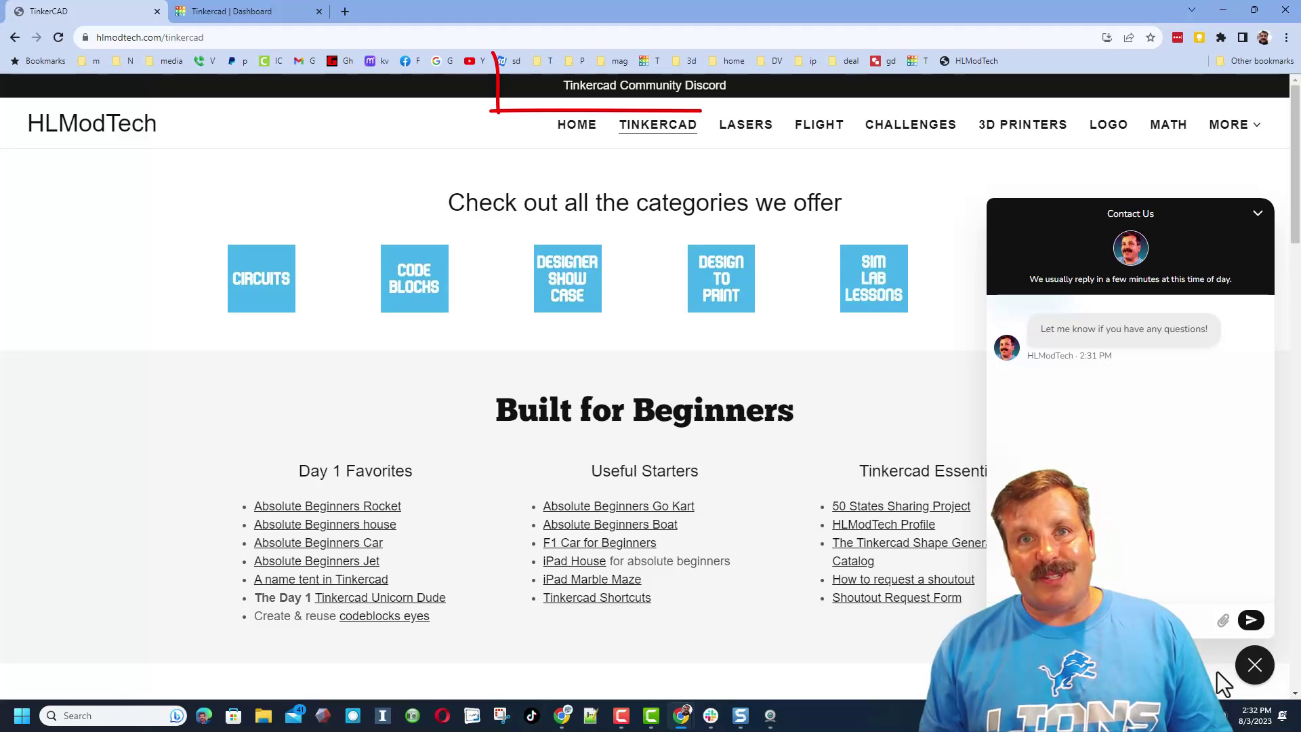
click(1254, 665)
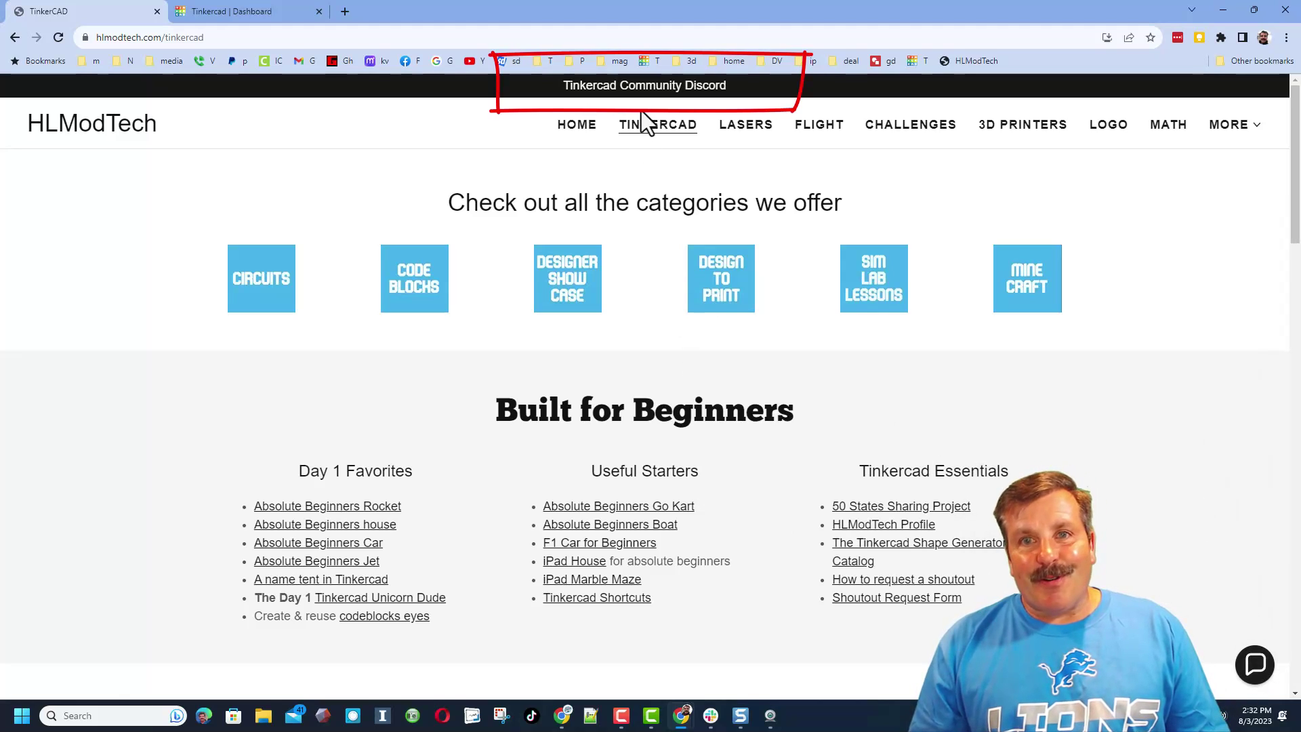
click(641, 87)
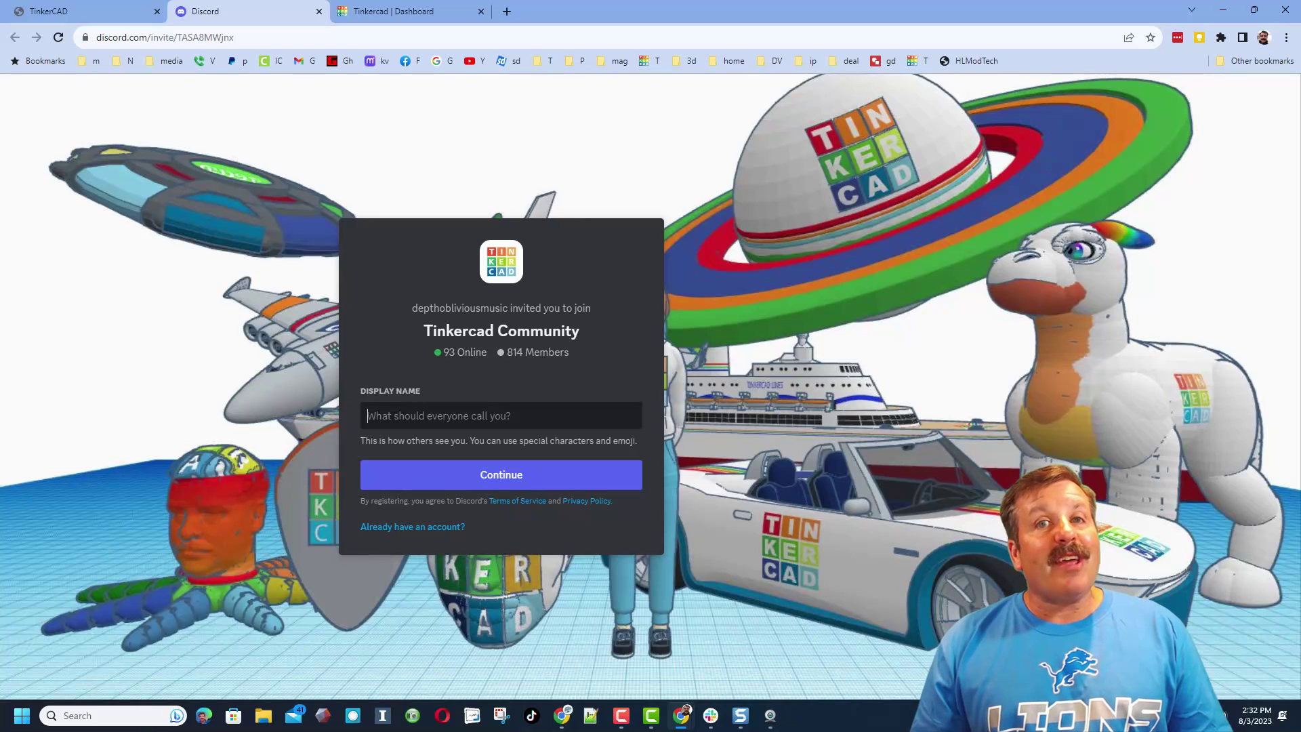
Return from the Discord invite tab to the HLModTech Tinkercad page.
key(ctrl+shift+Tab)
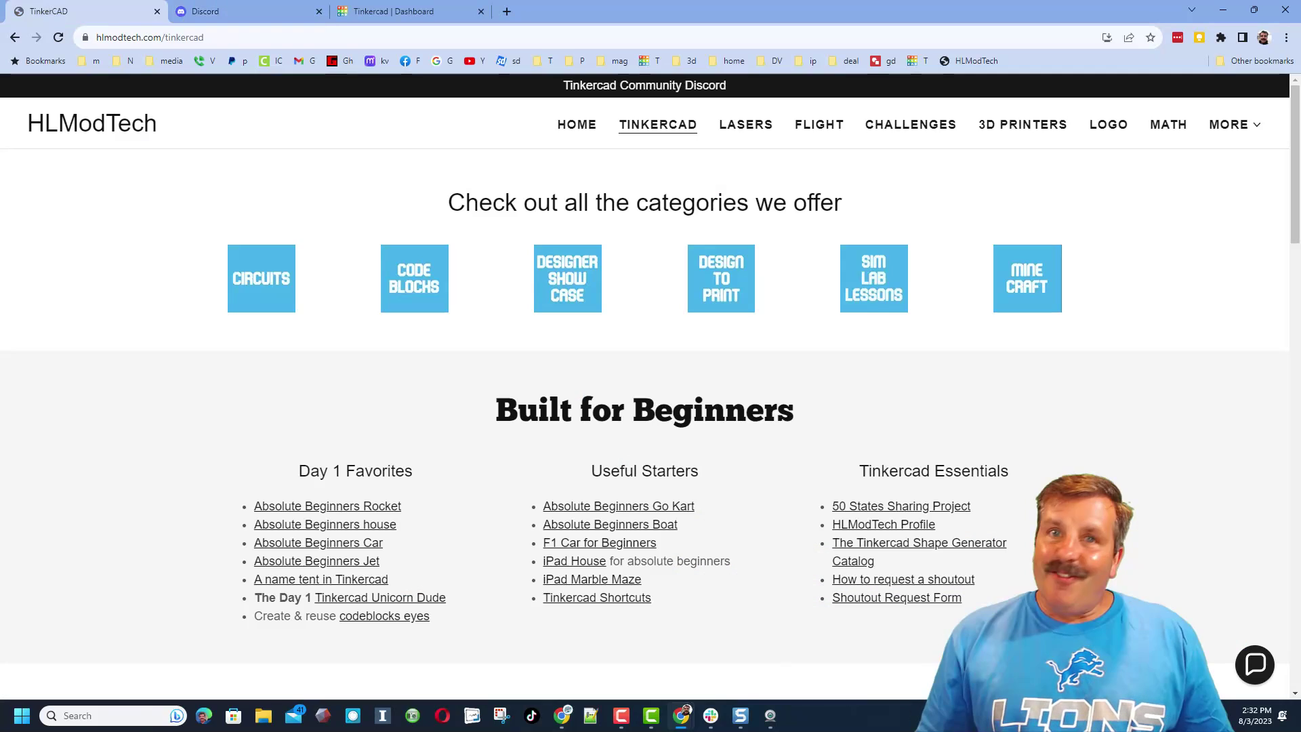